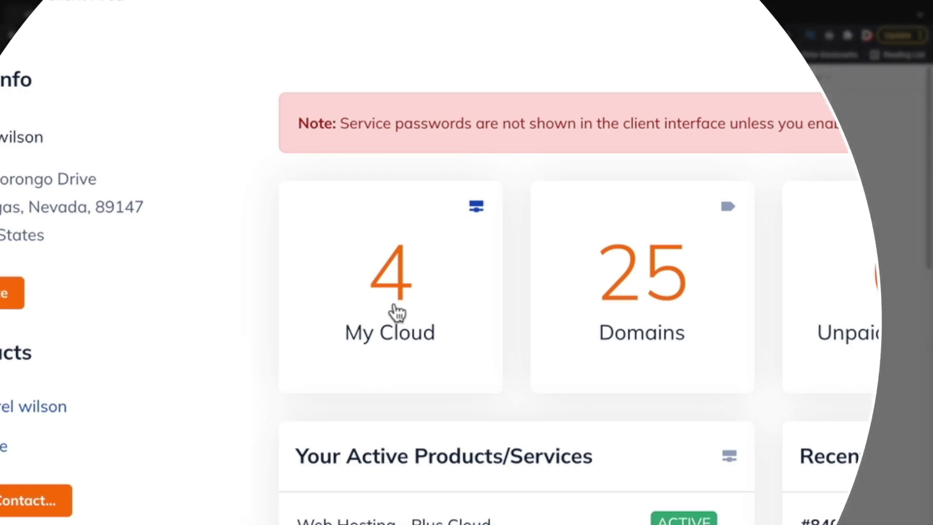
# From My Cloud, open the dwhosting9.com Plus Cloud hosting product and log into its cPanel.
pyautogui.click(396, 313)
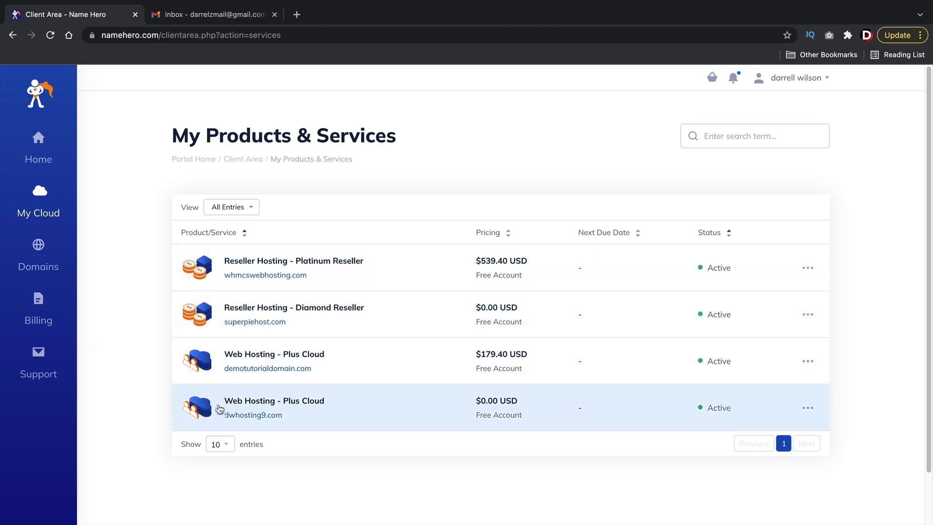
pyautogui.click(197, 412)
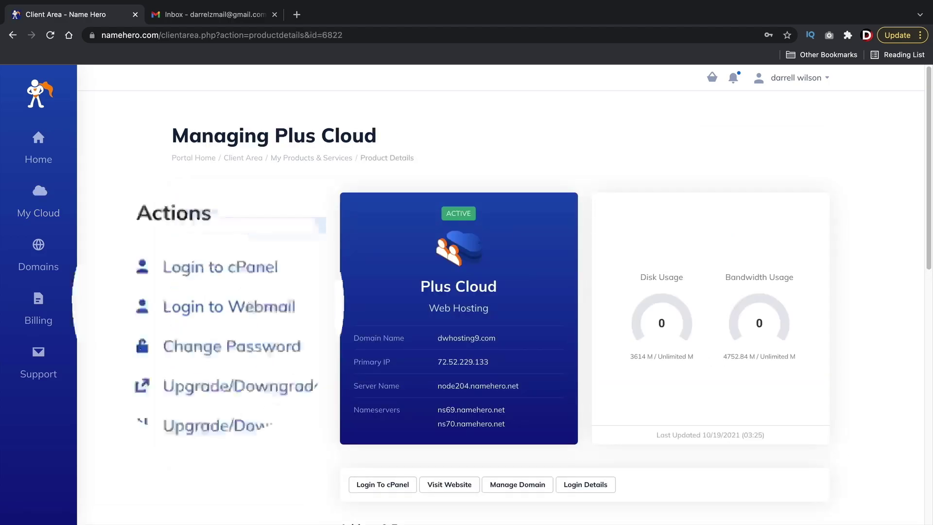
pyautogui.click(238, 269)
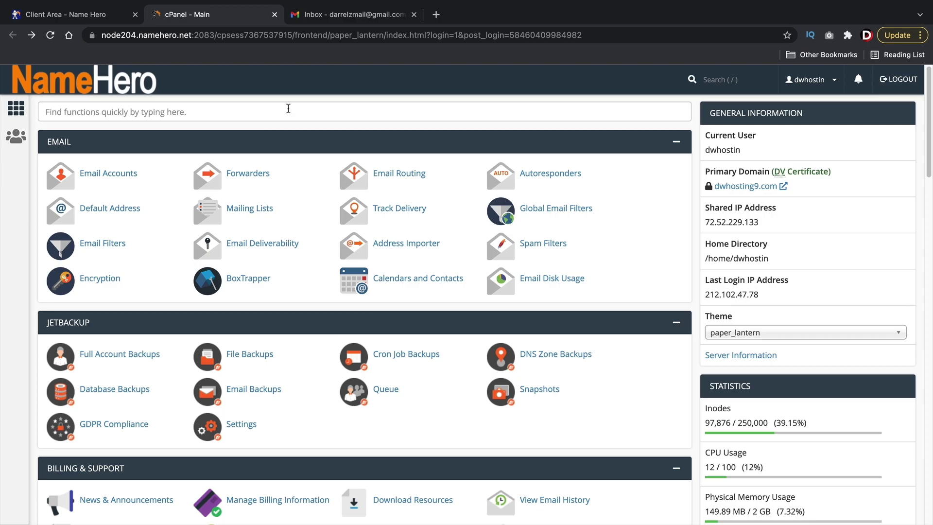
# Find Email Accounts via the 'email' search and start a new account on darrelsworld.com.
pyautogui.click(148, 114)
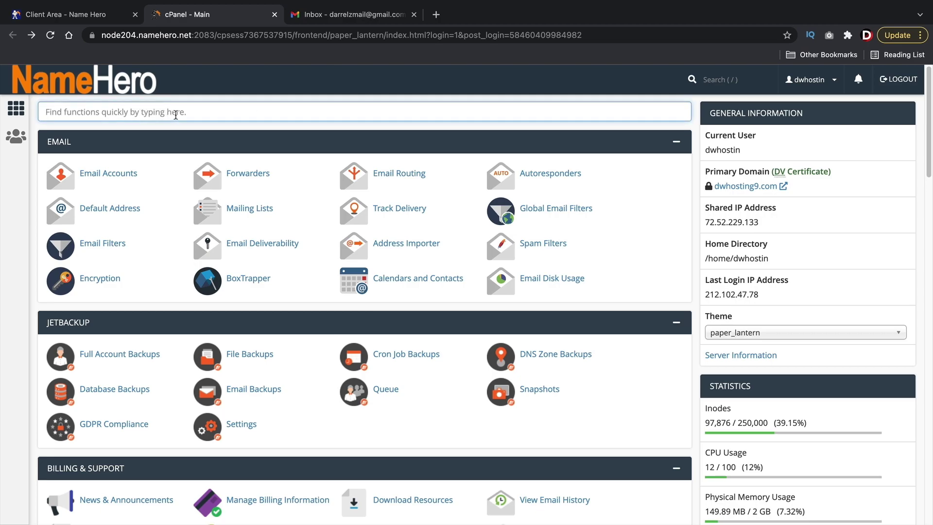
pyautogui.write('email')
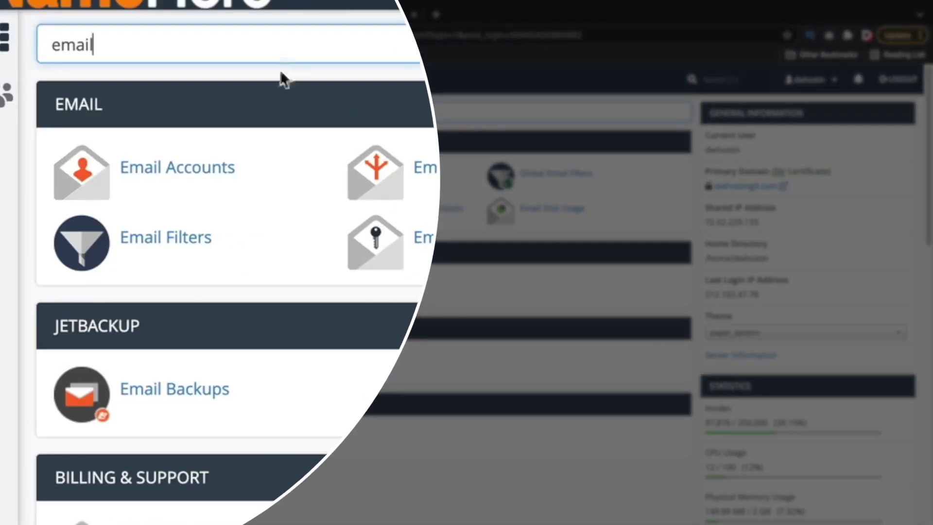
pyautogui.click(187, 177)
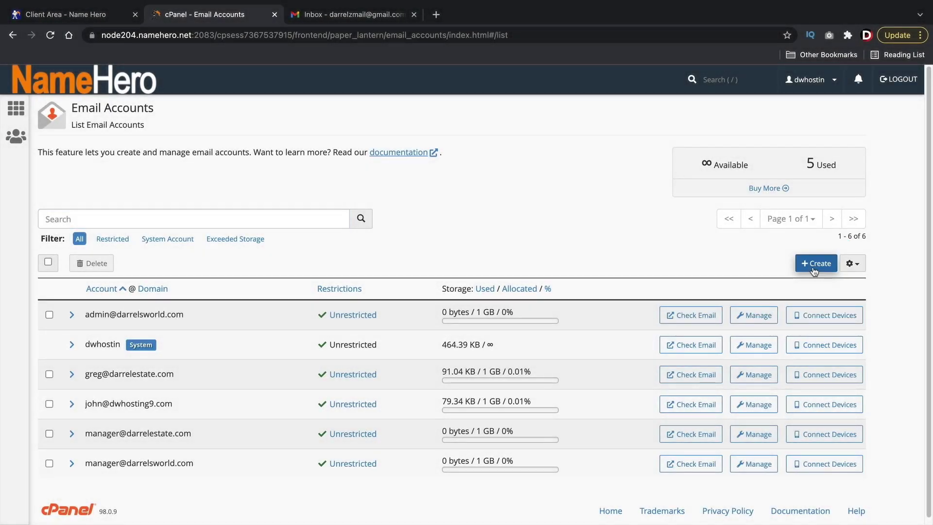
pyautogui.click(815, 263)
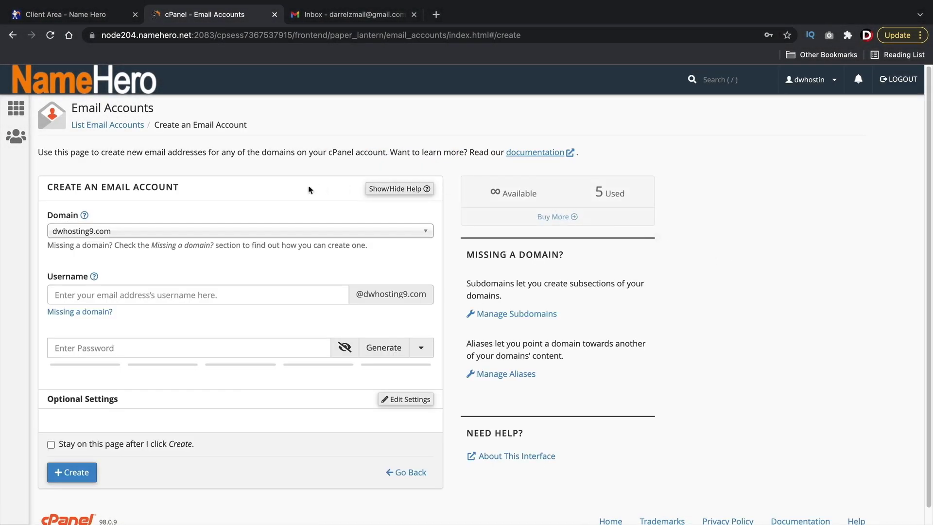
pyautogui.click(130, 232)
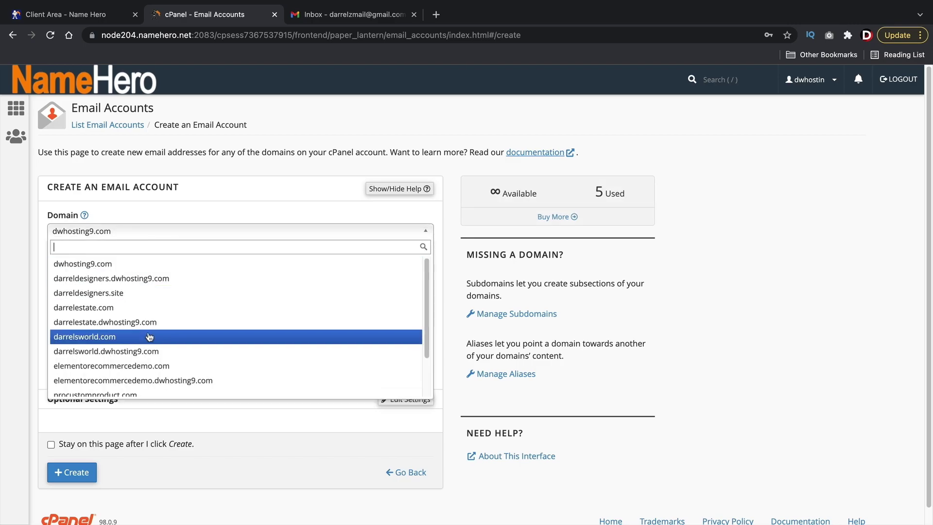
pyautogui.scroll(-2, 149, 337)
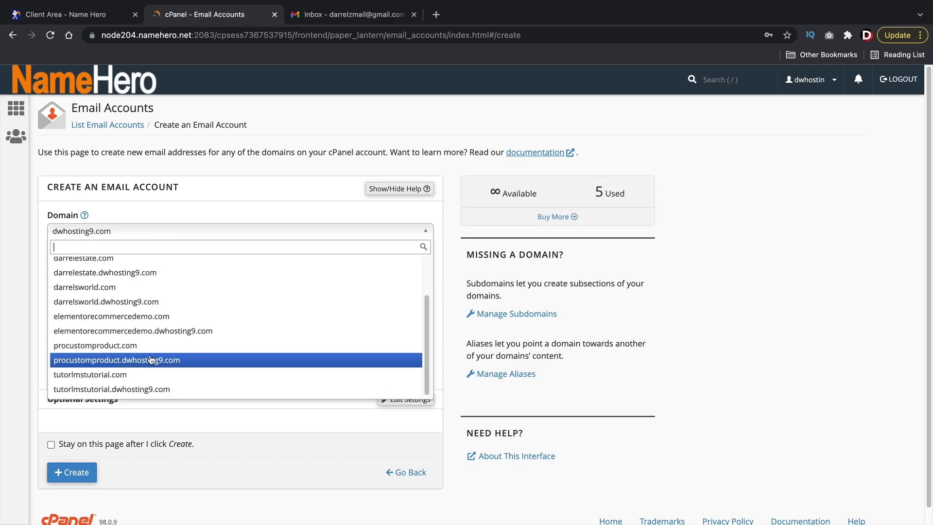
pyautogui.scroll(1, 134, 307)
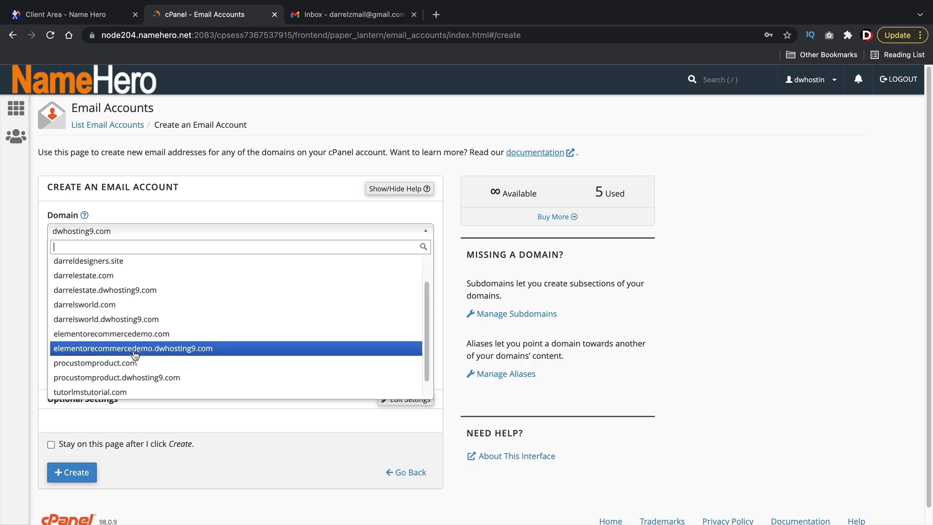
pyautogui.click(136, 306)
# Enter username info with a pasted password, create the account, and highlight the new address.
pyautogui.click(153, 290)
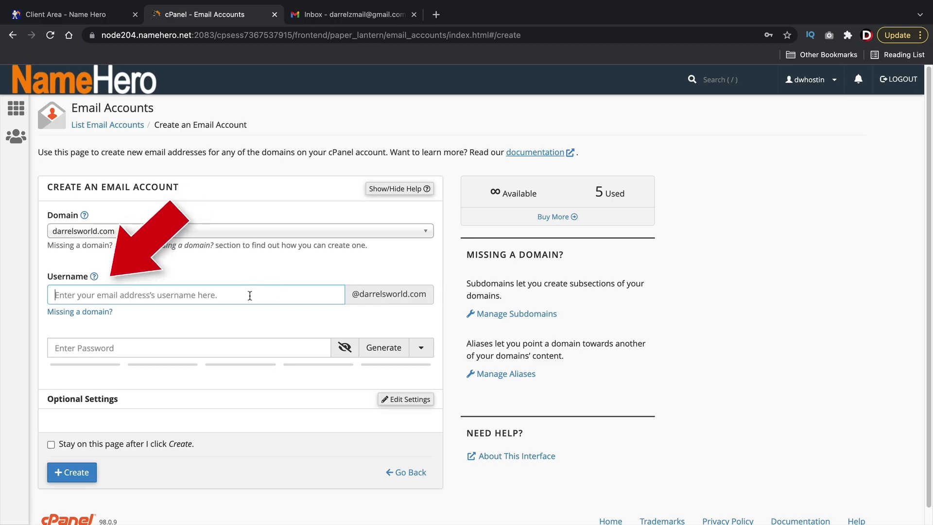
pyautogui.write('info')
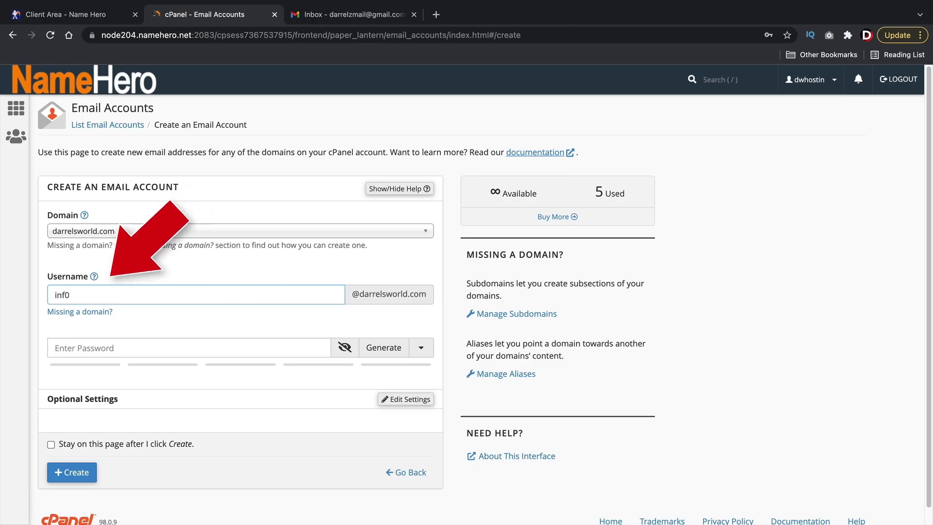
pyautogui.click(85, 345)
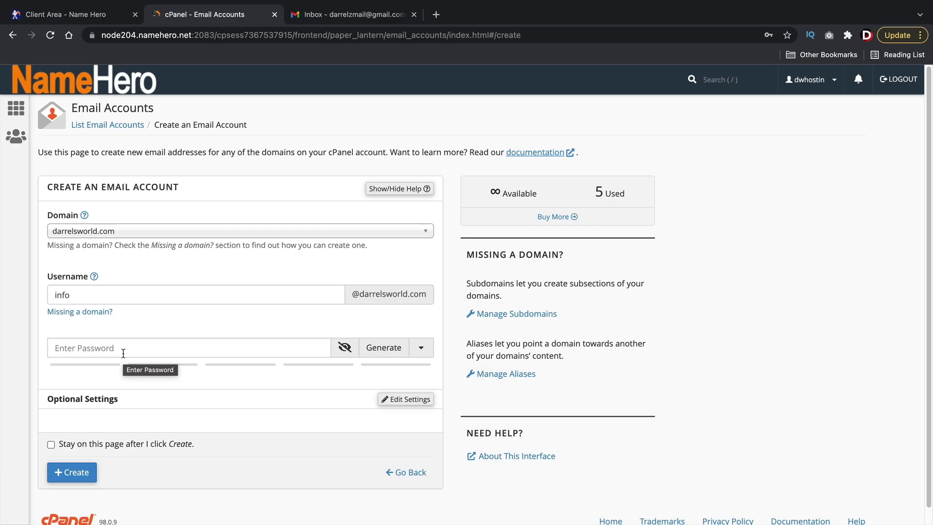
pyautogui.hotkey('ctrl', 'v')
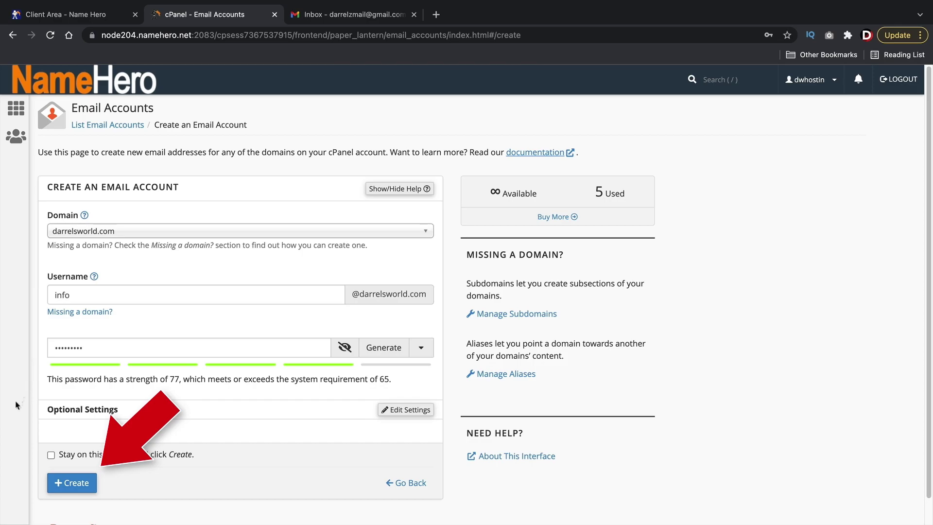
pyautogui.click(78, 483)
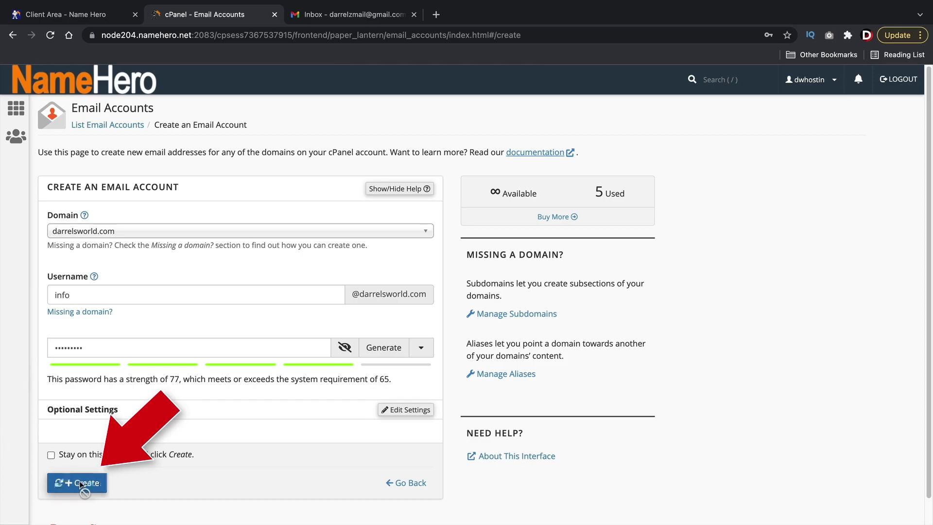
pyautogui.scroll(-1, 501, 250)
pyautogui.scroll(-1, 502, 250)
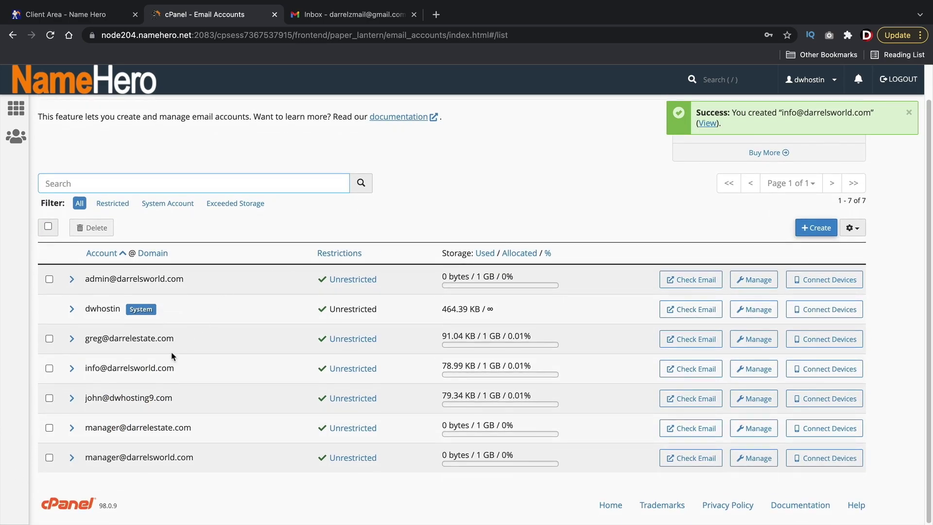
pyautogui.moveTo(191, 376); pyautogui.dragTo(168, 368)
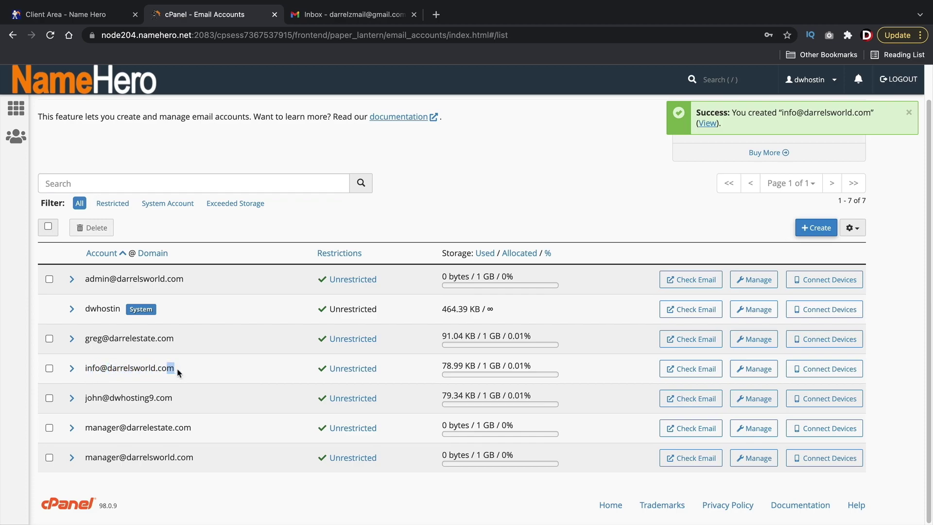
# Open the info account's webmail in Roundcube and highlight the mailbox address.
pyautogui.click(695, 369)
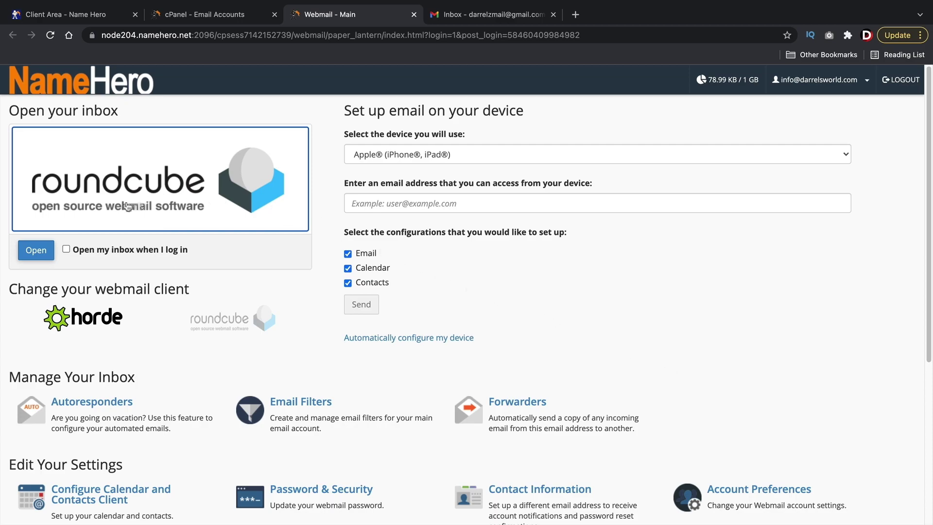
pyautogui.click(40, 252)
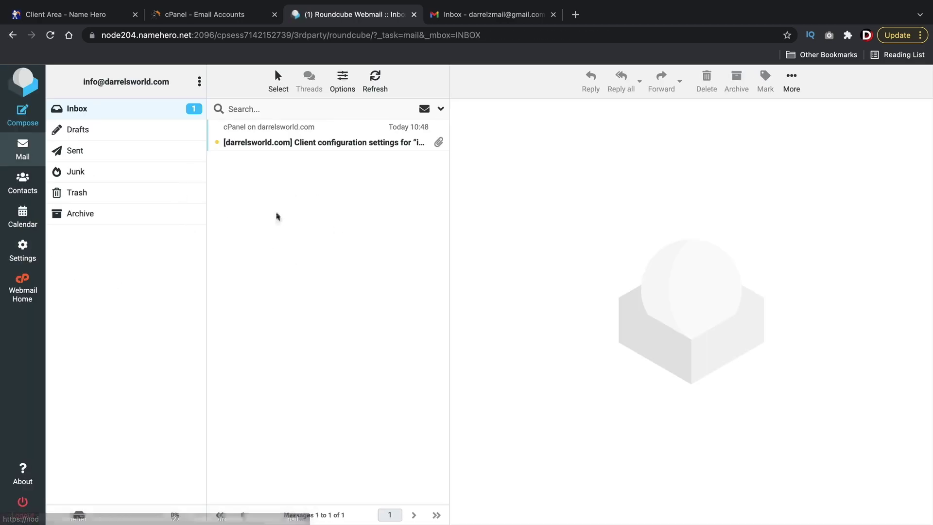
pyautogui.moveTo(173, 84); pyautogui.dragTo(80, 81)
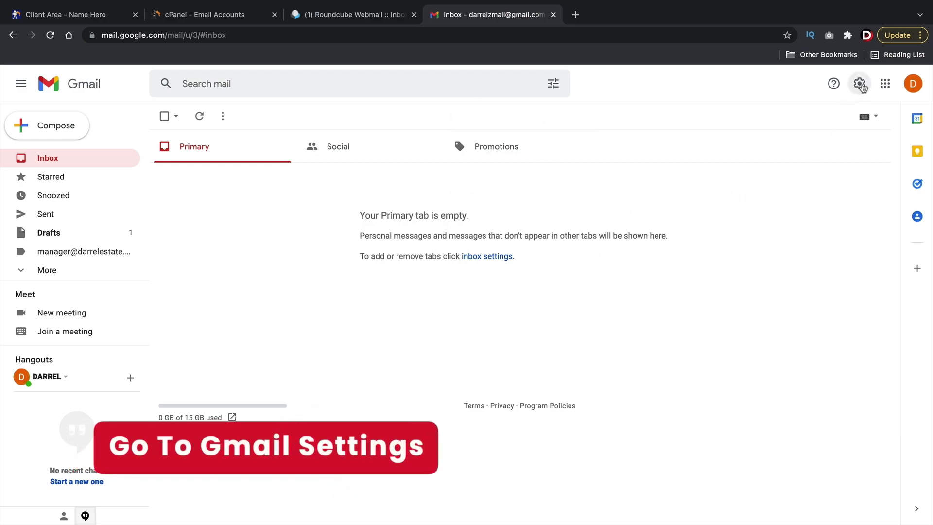
# In See all settings > Accounts and Import, choose Add a mail account under checking mail from other accounts.
pyautogui.click(860, 84)
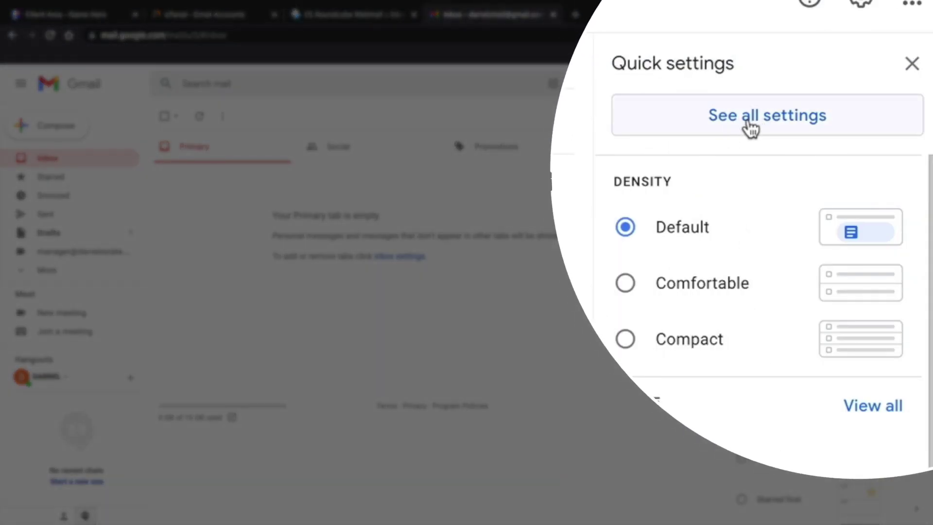
pyautogui.click(751, 127)
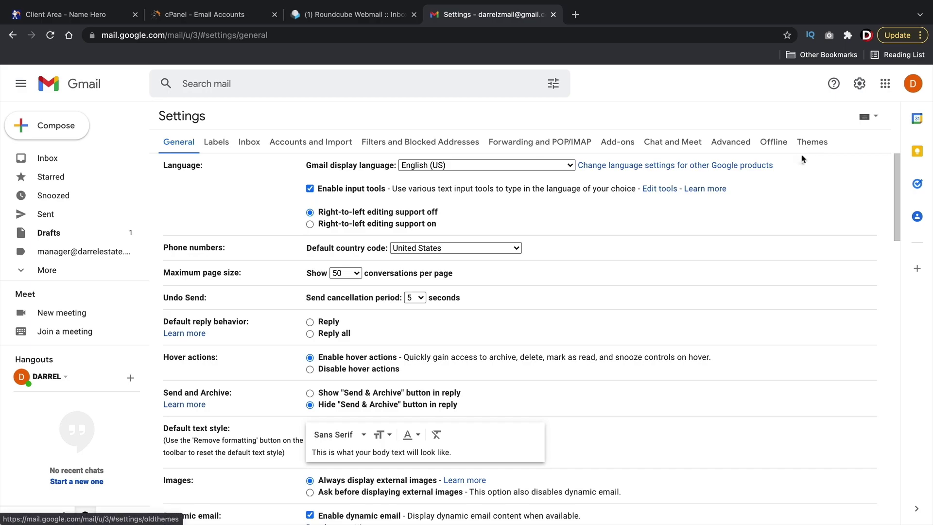
pyautogui.click(318, 143)
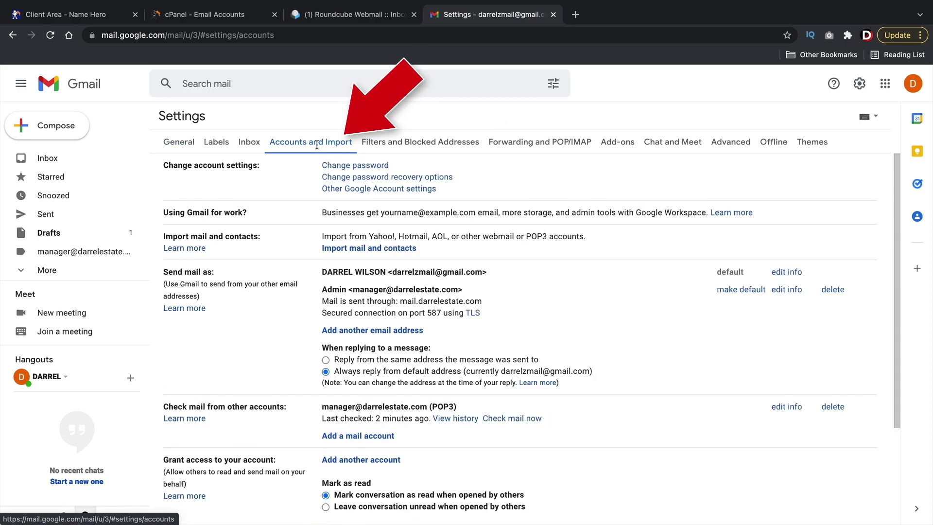
pyautogui.scroll(-6, 316, 251)
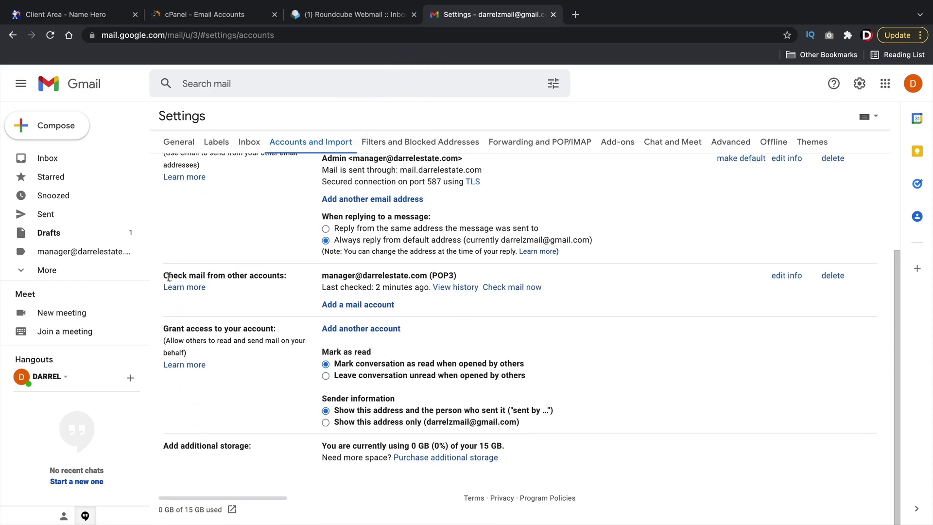
pyautogui.moveTo(170, 276); pyautogui.dragTo(286, 276)
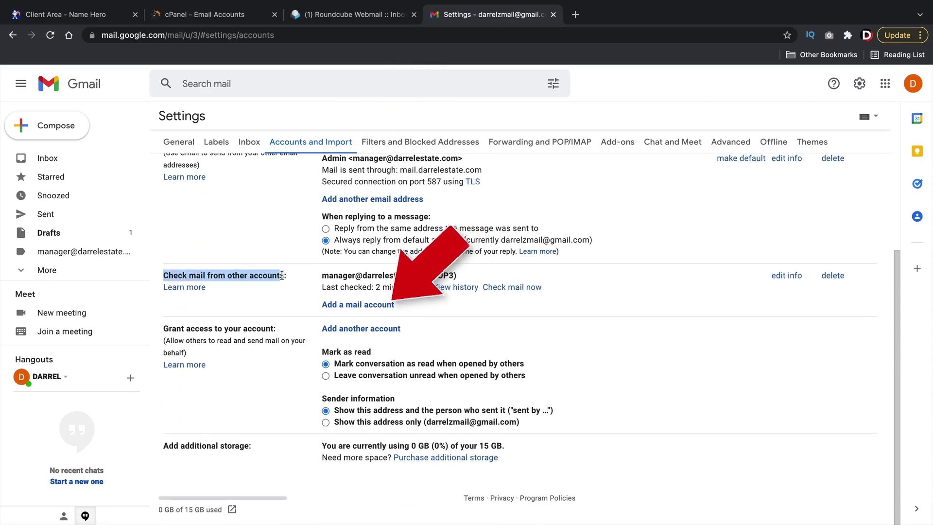
pyautogui.click(254, 306)
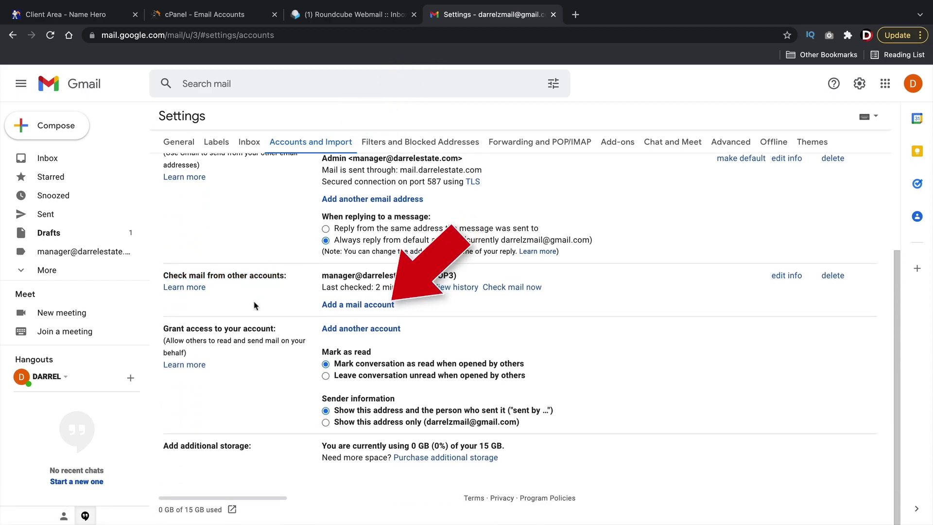
pyautogui.click(363, 306)
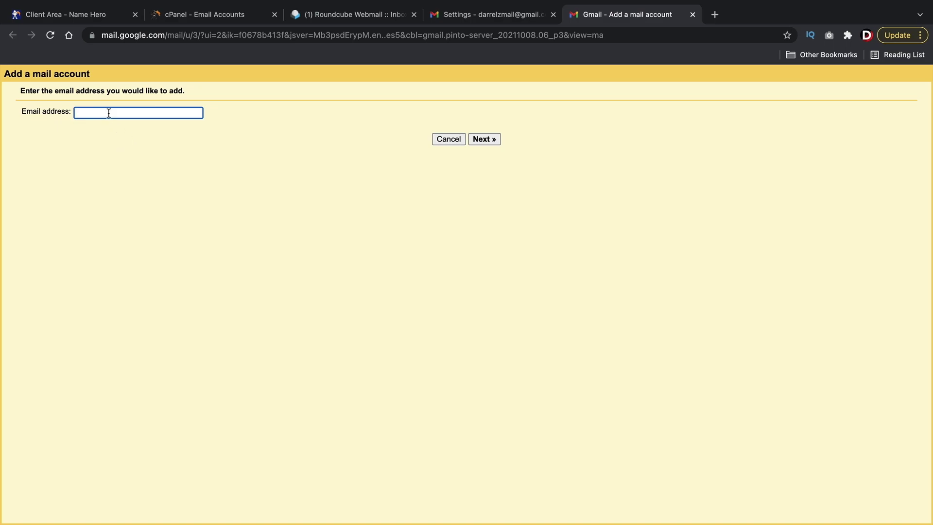
# Show the info account's non-SSL mail client settings, copy its full username, and go back to Gmail.
pyautogui.click(185, 16)
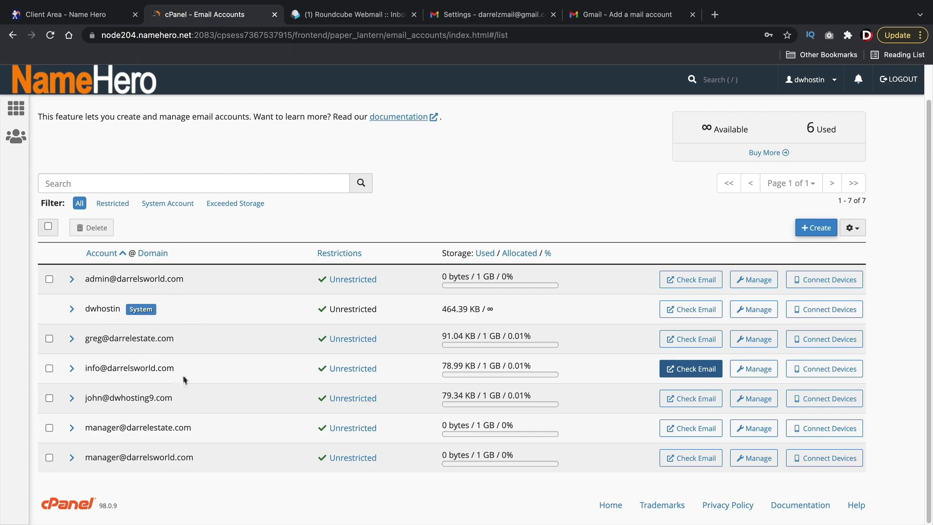
pyautogui.moveTo(86, 368); pyautogui.dragTo(176, 370)
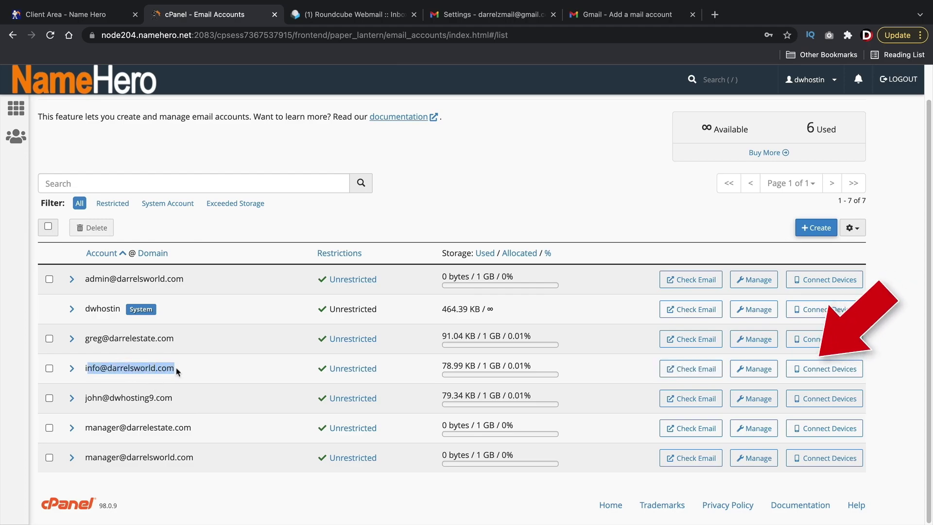
pyautogui.click(821, 371)
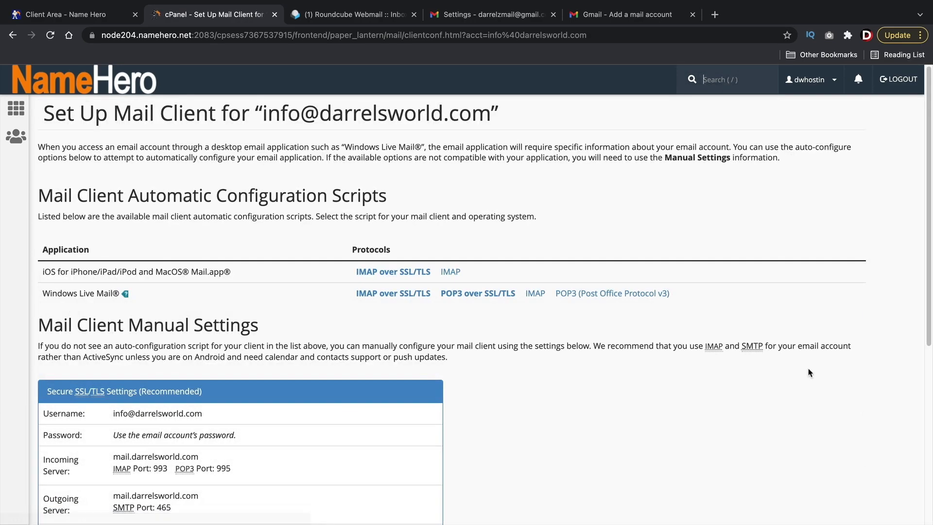
pyautogui.scroll(-5, 560, 396)
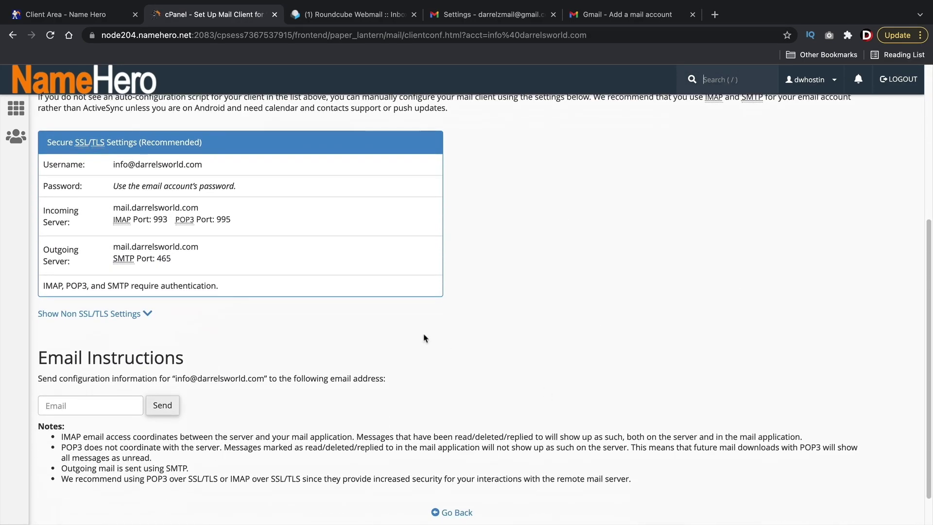
pyautogui.click(149, 316)
pyautogui.scroll(-2, 178, 293)
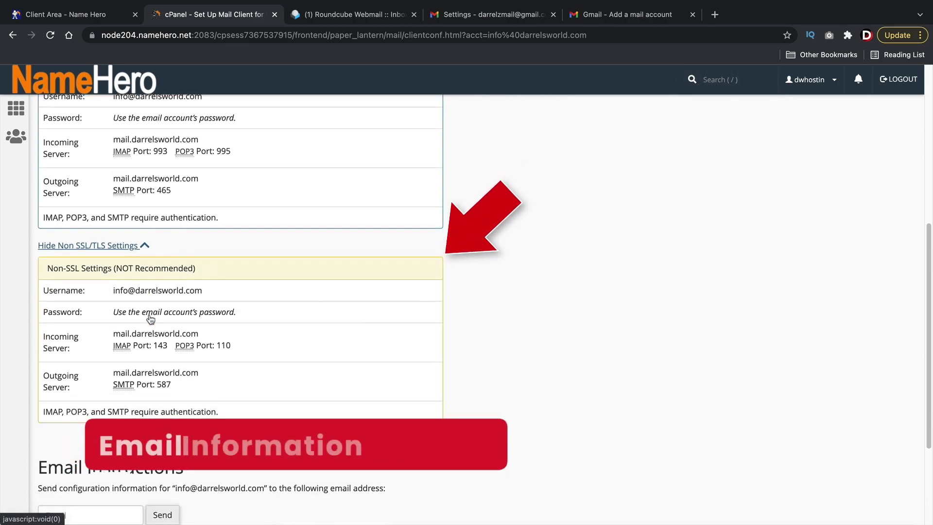
pyautogui.tripleClick(140, 290)
pyautogui.rightClick(140, 290)
pyautogui.click(172, 305)
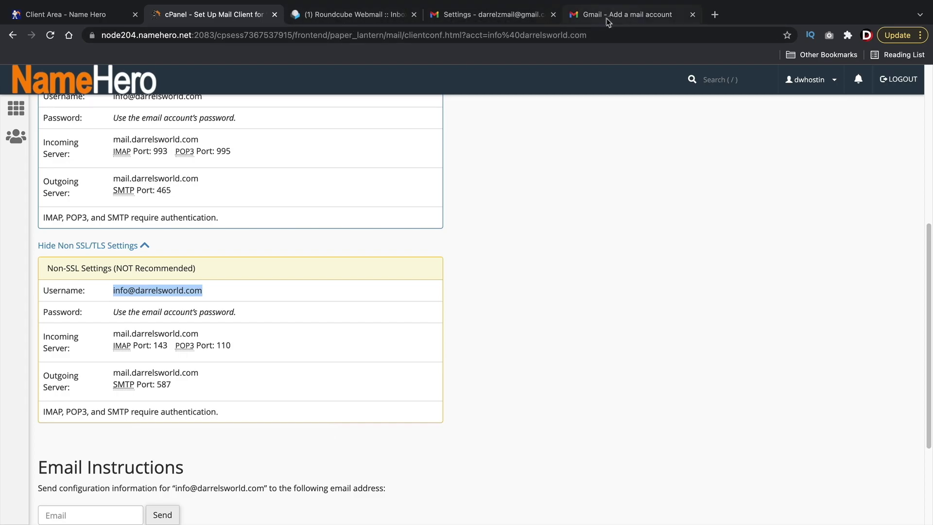
pyautogui.moveTo(592, 16); pyautogui.dragTo(379, 17)
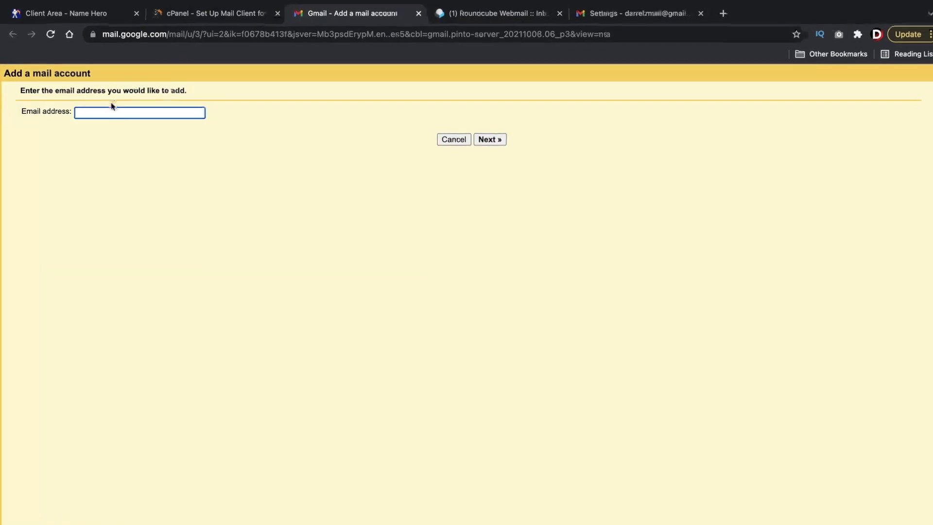
pyautogui.rightClick(95, 112)
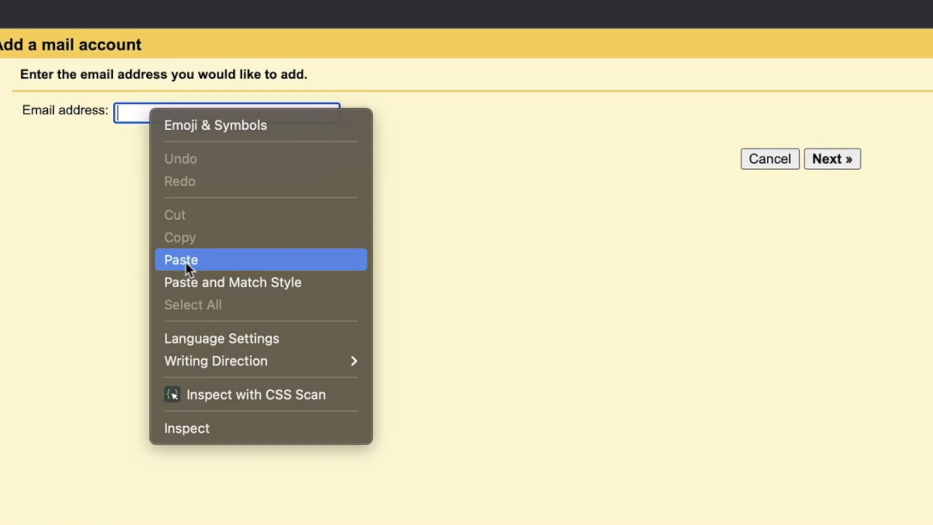
pyautogui.click(187, 269)
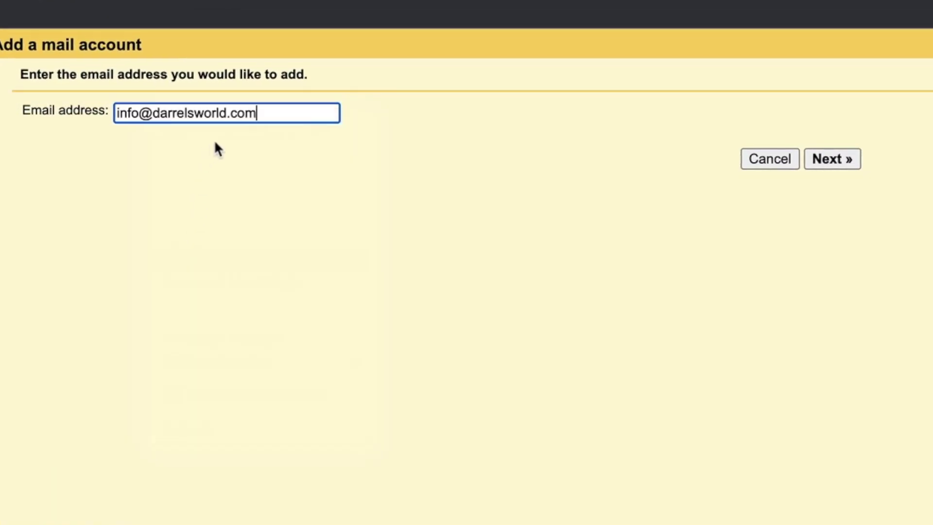
pyautogui.click(841, 158)
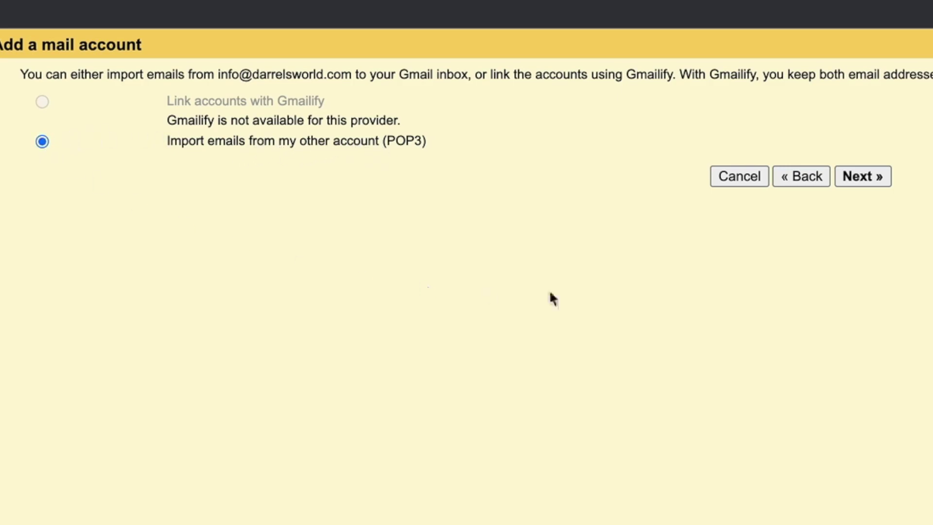
pyautogui.click(871, 176)
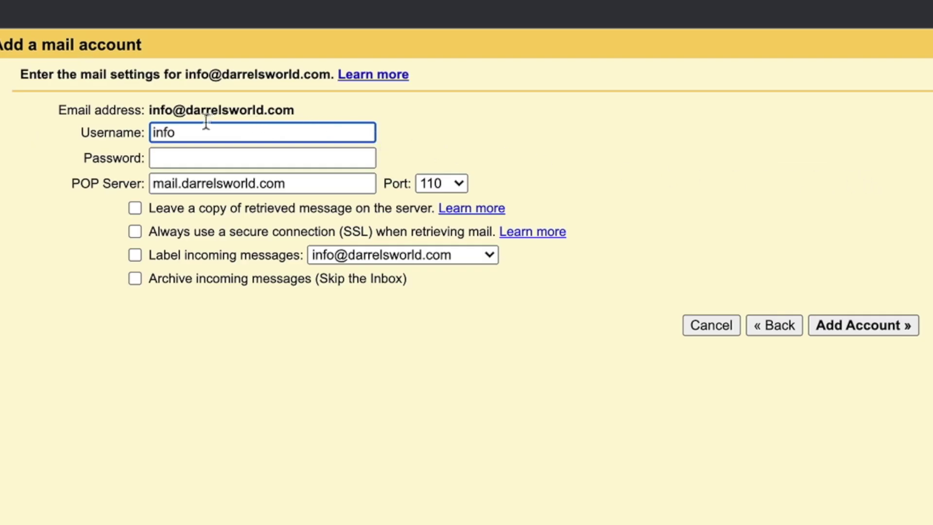
pyautogui.moveTo(150, 110); pyautogui.dragTo(284, 107)
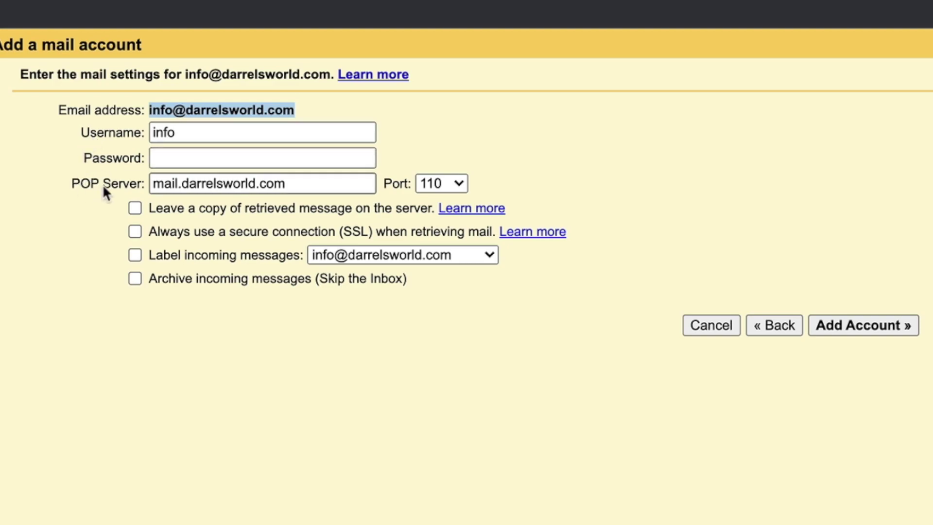
# Replace the username with the full address and enter the account password.
pyautogui.click(305, 7)
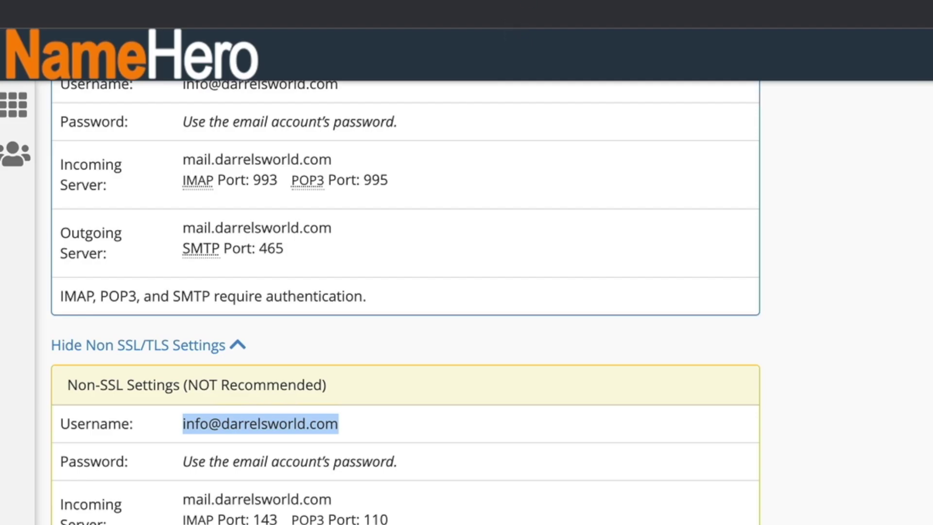
pyautogui.click(544, 4)
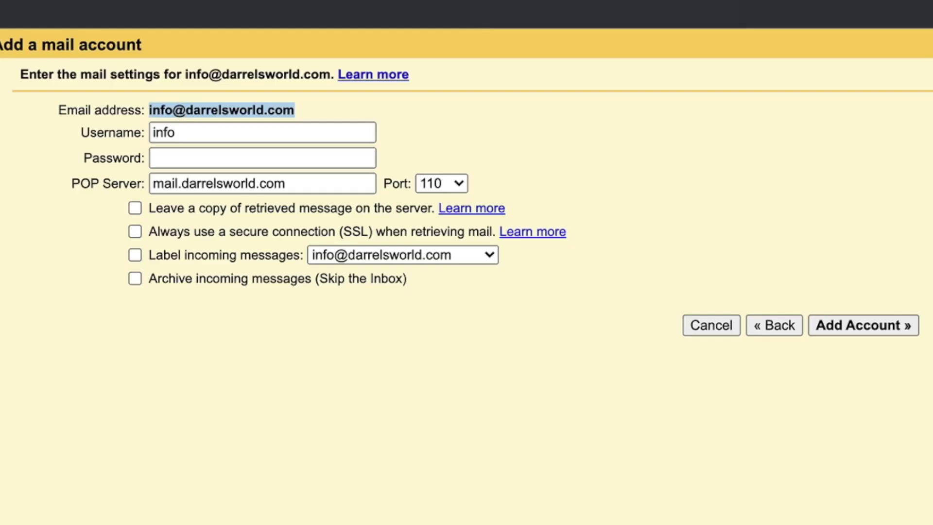
pyautogui.doubleClick(177, 131)
pyautogui.rightClick(176, 131)
pyautogui.click(222, 311)
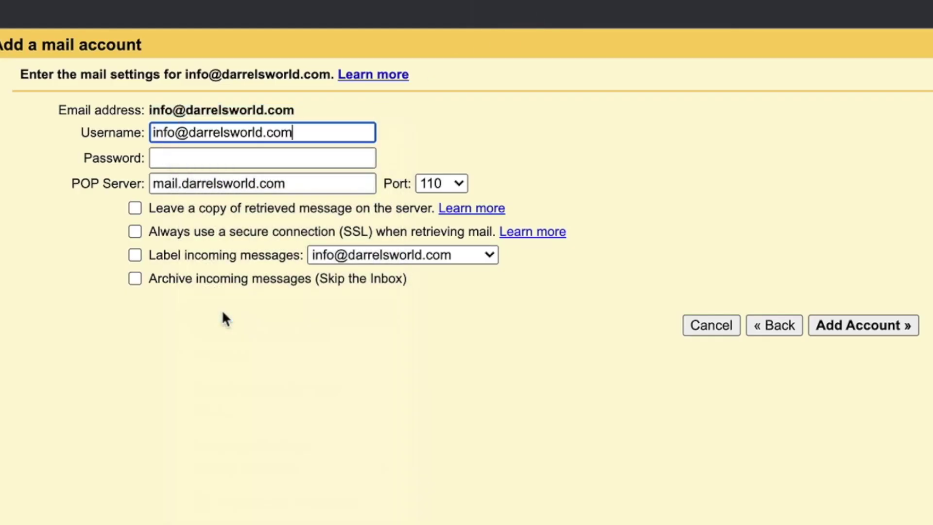
pyautogui.click(205, 155)
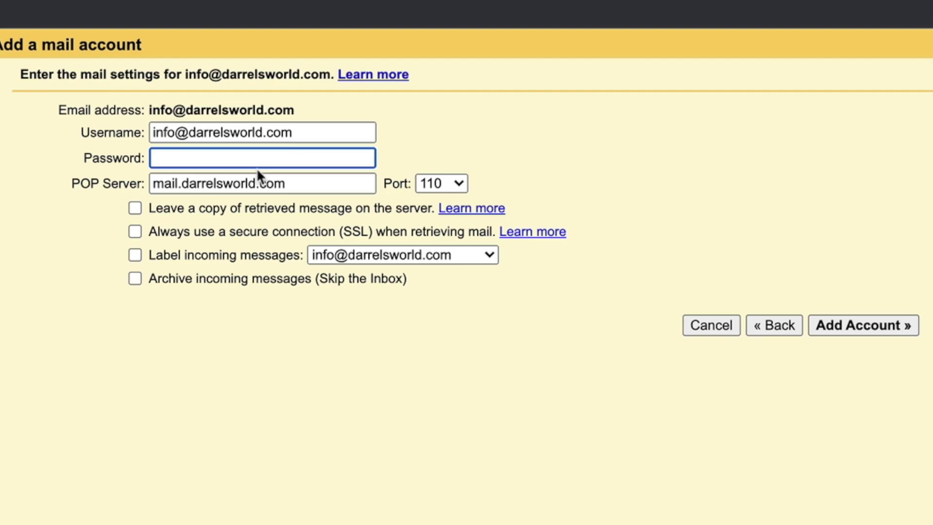
pyautogui.write('•••••••••')
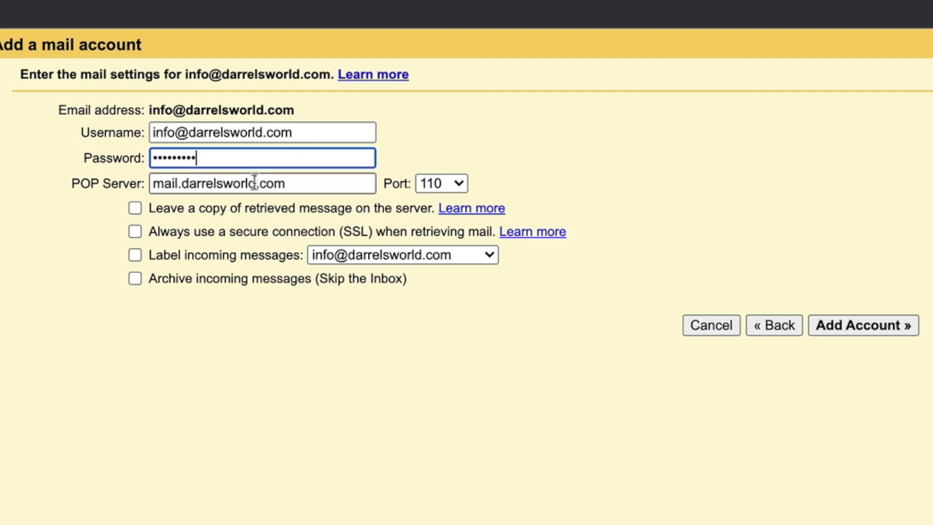
# Check the incoming server name in cPanel, enable labelling incoming messages, and add the POP3 account.
pyautogui.click(213, 15)
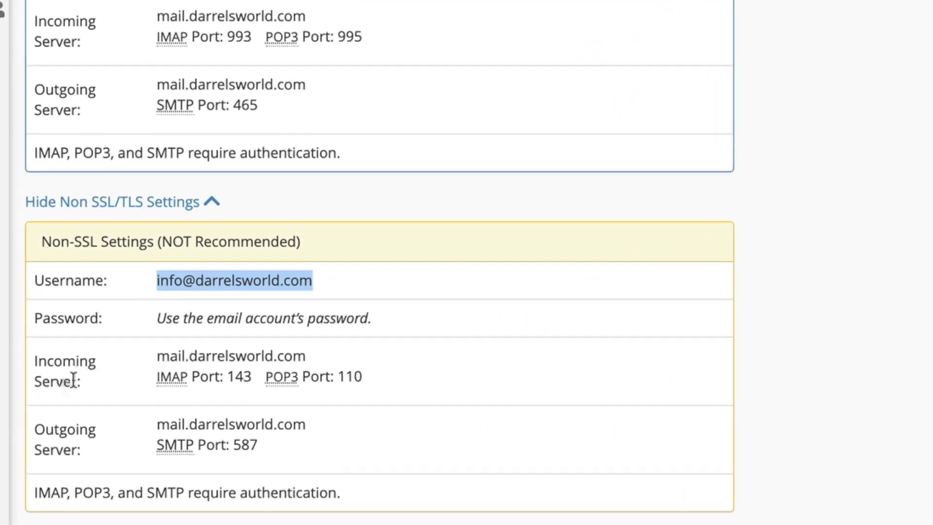
pyautogui.moveTo(306, 357); pyautogui.dragTo(157, 357)
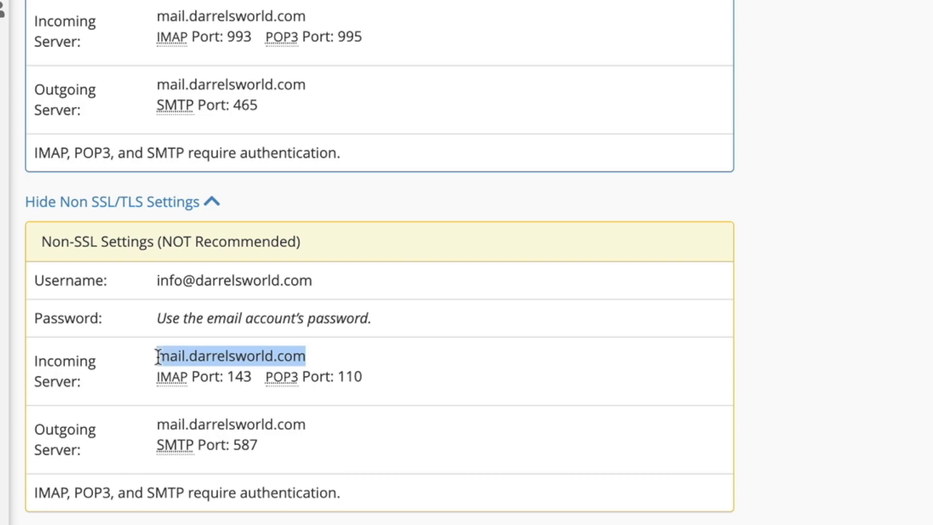
pyautogui.rightClick(171, 355)
pyautogui.click(190, 399)
pyautogui.click(343, 379)
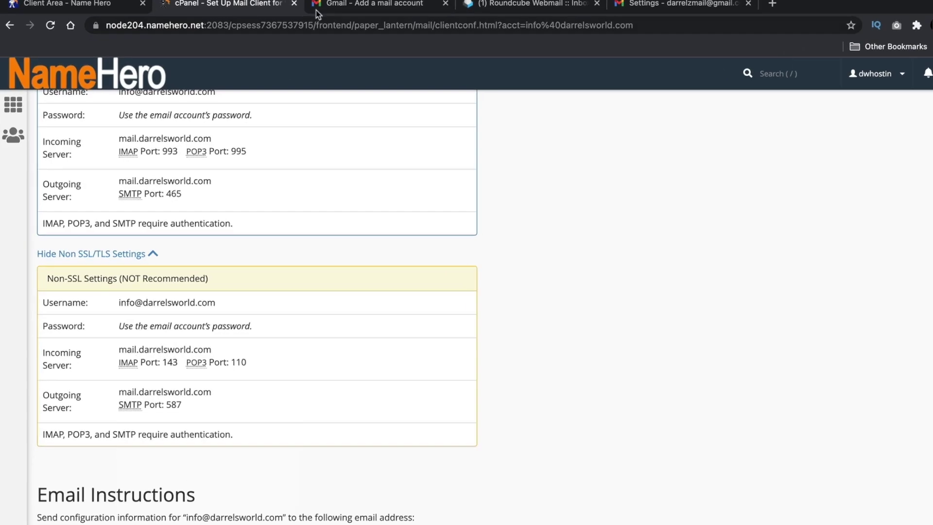
pyautogui.click(317, 9)
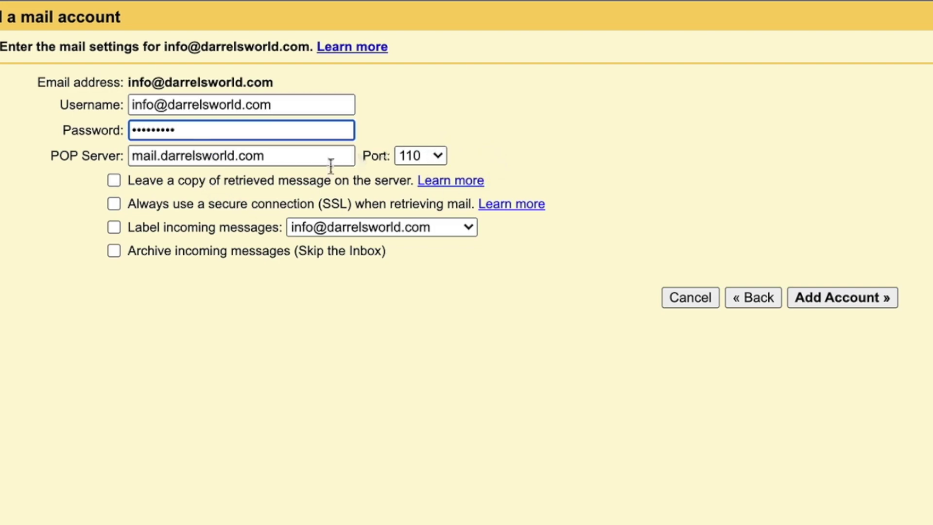
pyautogui.click(112, 226)
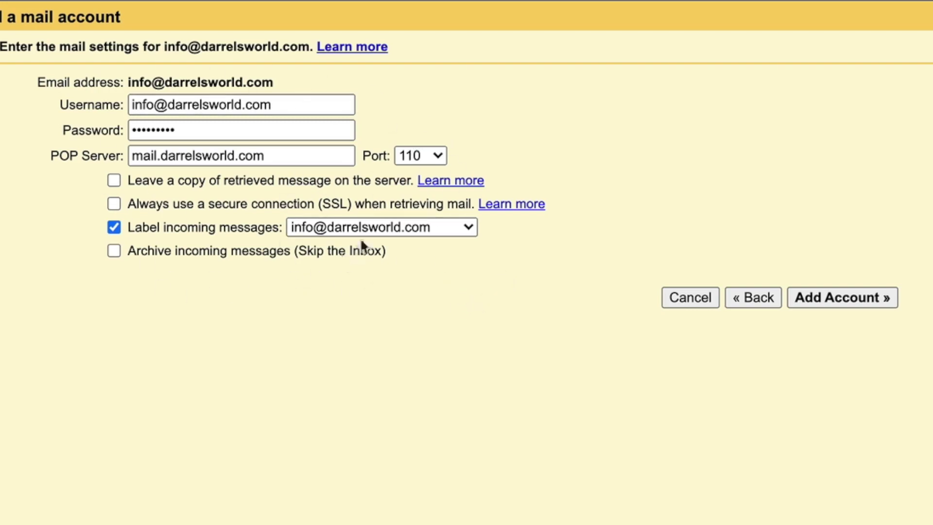
pyautogui.click(850, 299)
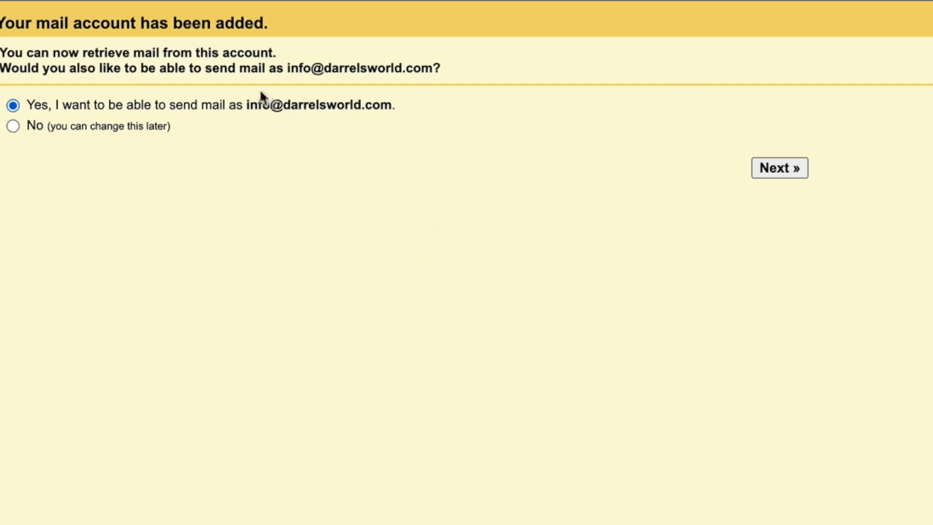
pyautogui.moveTo(203, 68); pyautogui.dragTo(433, 68)
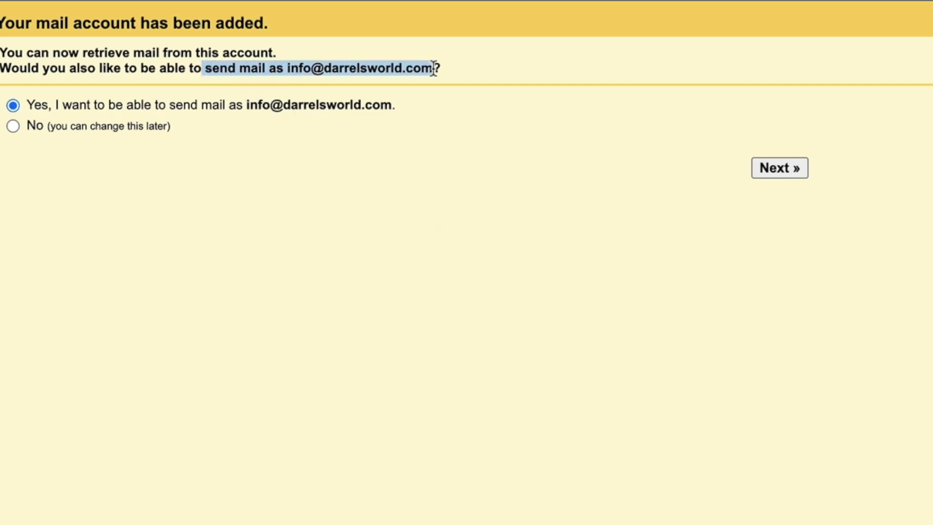
pyautogui.click(457, 139)
pyautogui.click(13, 106)
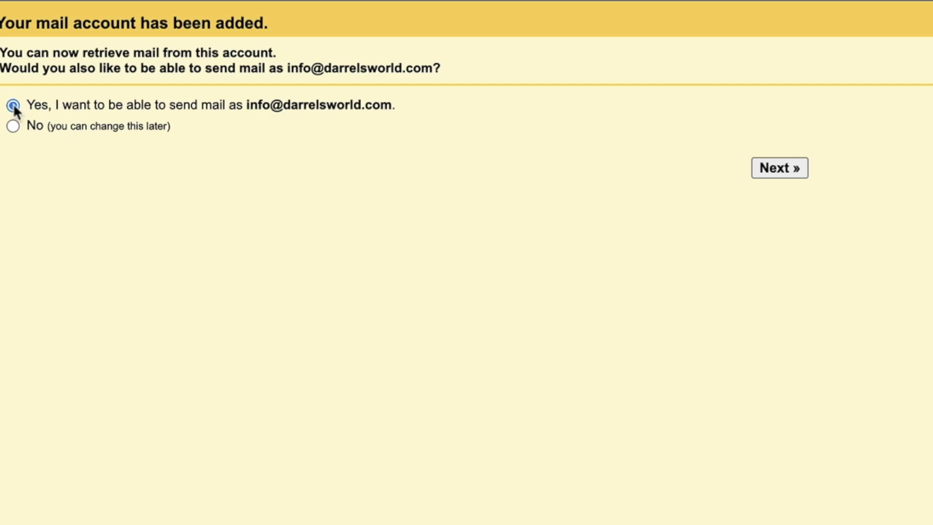
pyautogui.click(782, 176)
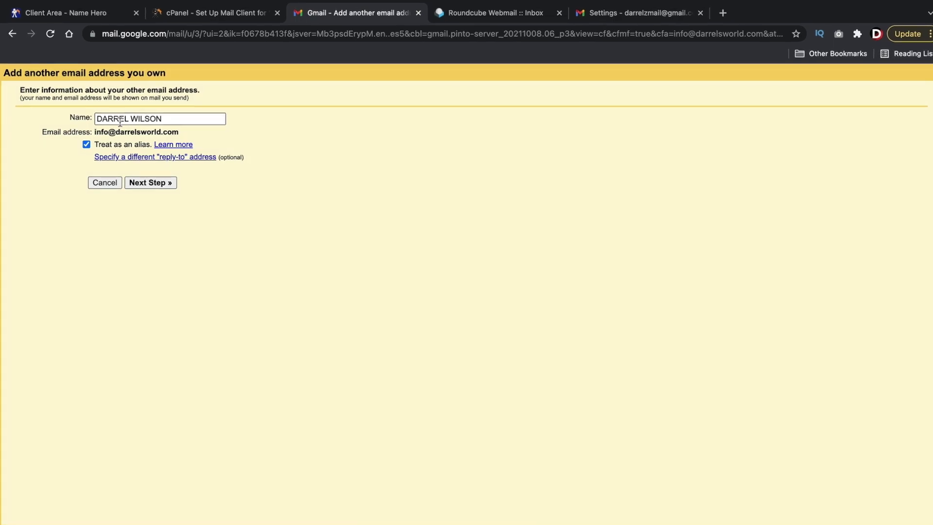
# Replace the sender name with a new name, keep Treat as an alias, and continue to SMTP settings.
pyautogui.click(170, 118)
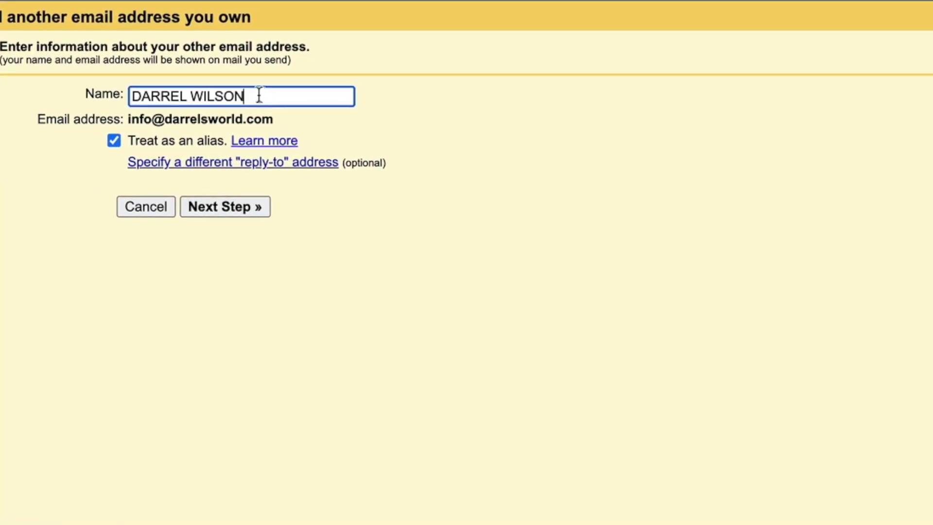
pyautogui.moveTo(259, 95); pyautogui.dragTo(121, 87)
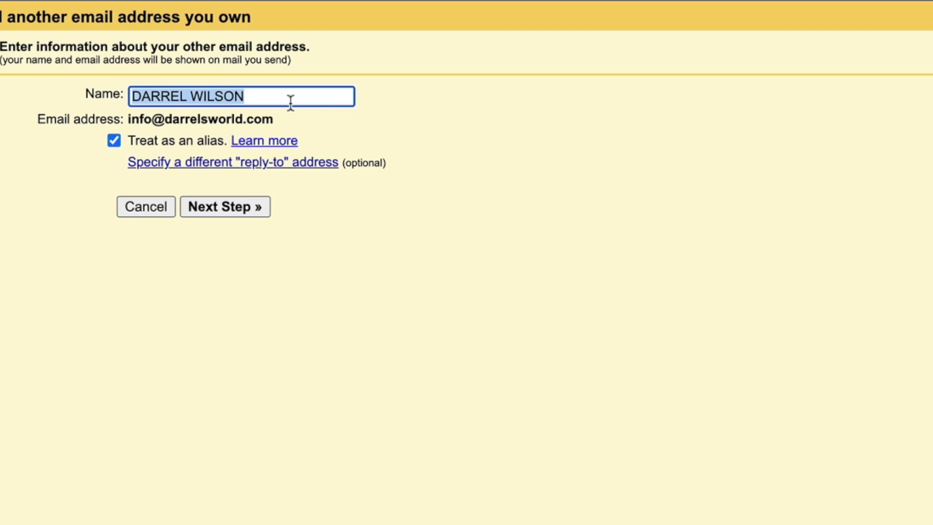
pyautogui.write('Admion')
pyautogui.press('BackSpace')
pyautogui.press('BackSpace')
pyautogui.write('n')
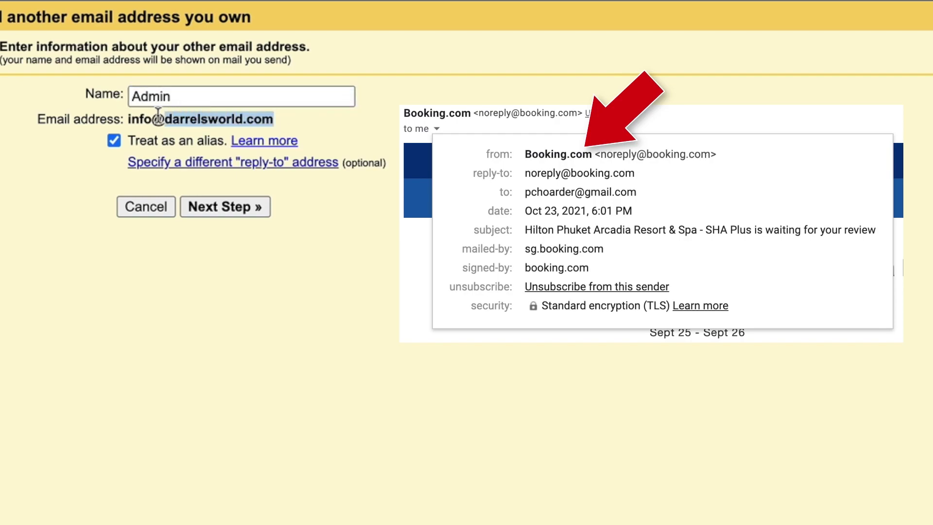
pyautogui.doubleClick(192, 97)
pyautogui.write('Wilson')
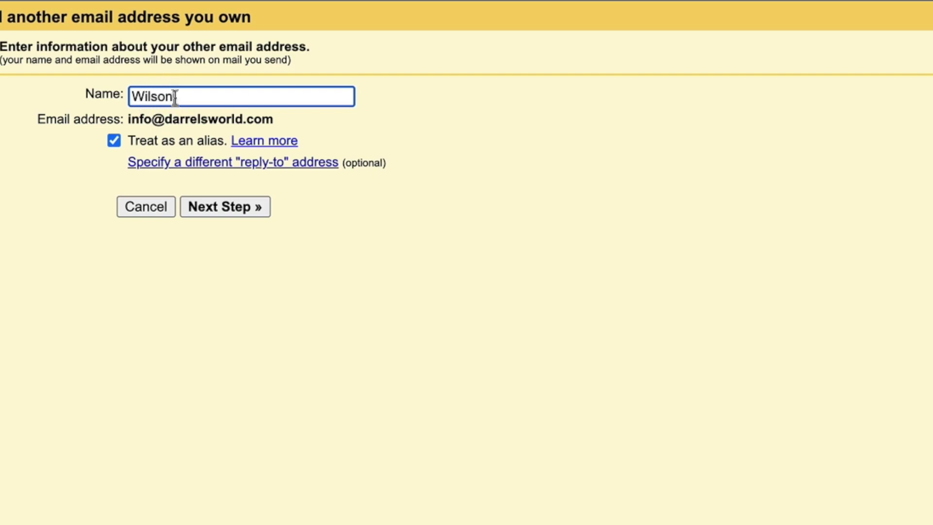
pyautogui.moveTo(129, 119); pyautogui.dragTo(257, 118)
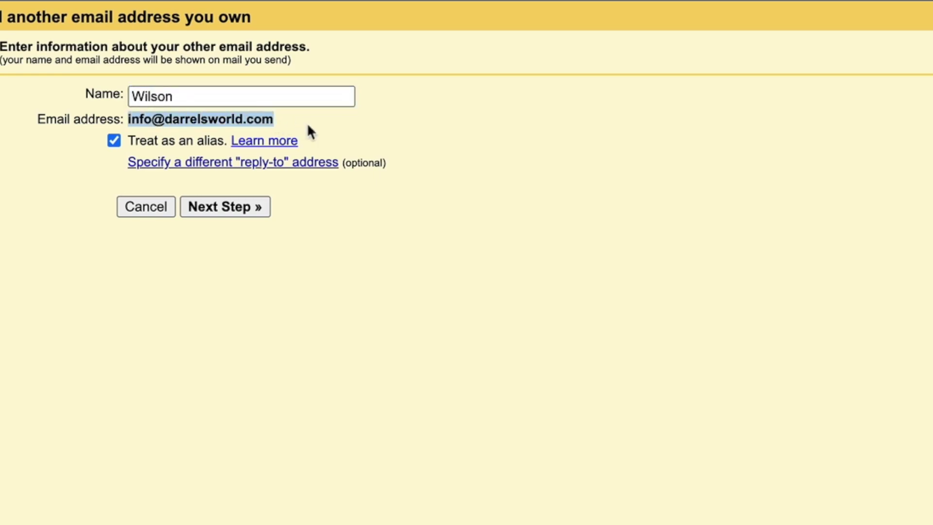
pyautogui.click(414, 315)
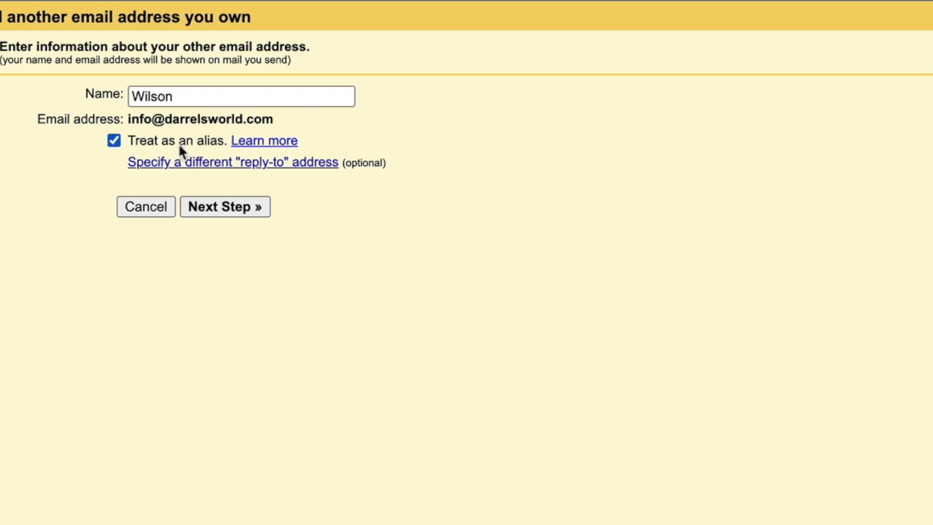
pyautogui.click(222, 208)
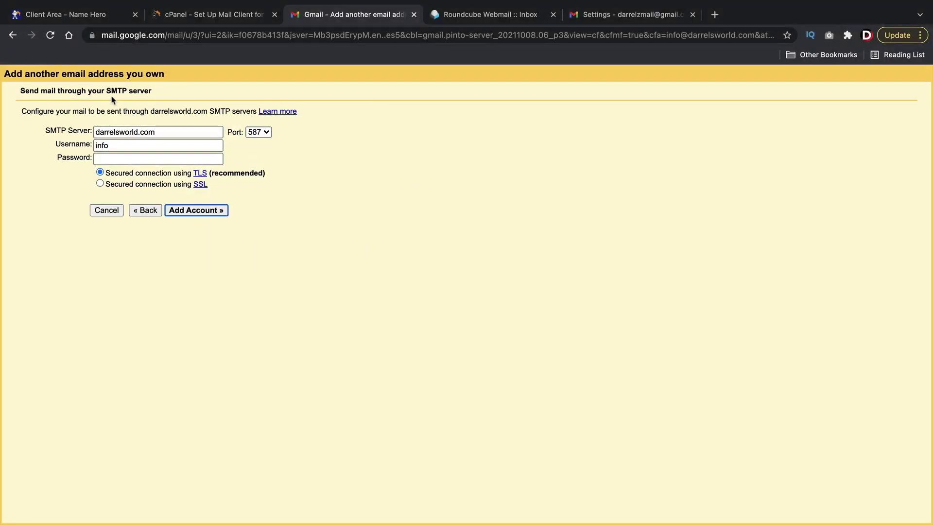
pyautogui.moveTo(105, 91); pyautogui.dragTo(155, 93)
pyautogui.click(226, 17)
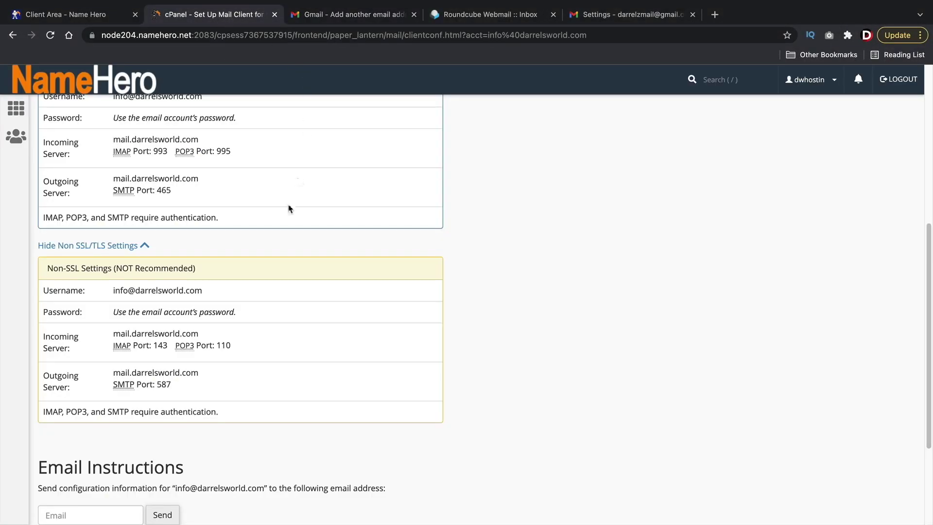
pyautogui.tripleClick(135, 293)
pyautogui.rightClick(135, 292)
pyautogui.click(146, 320)
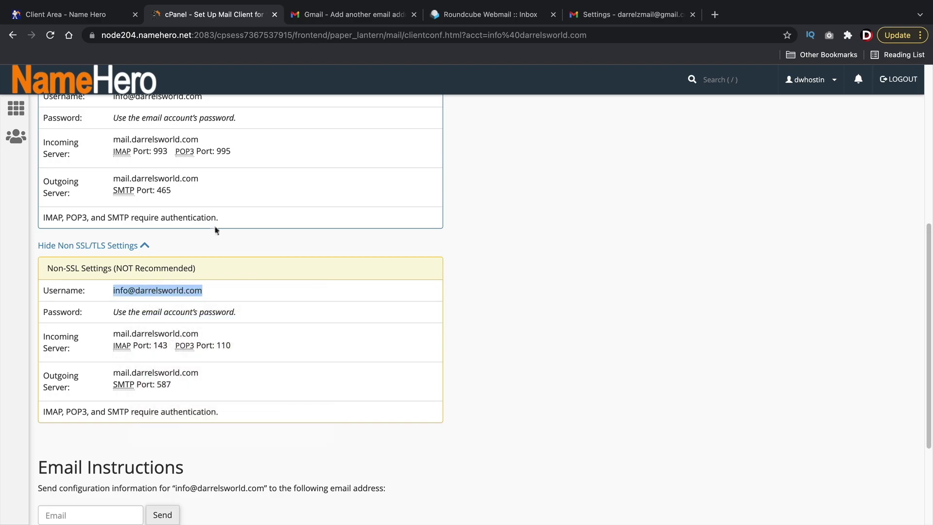
pyautogui.click(322, 16)
pyautogui.doubleClick(117, 146)
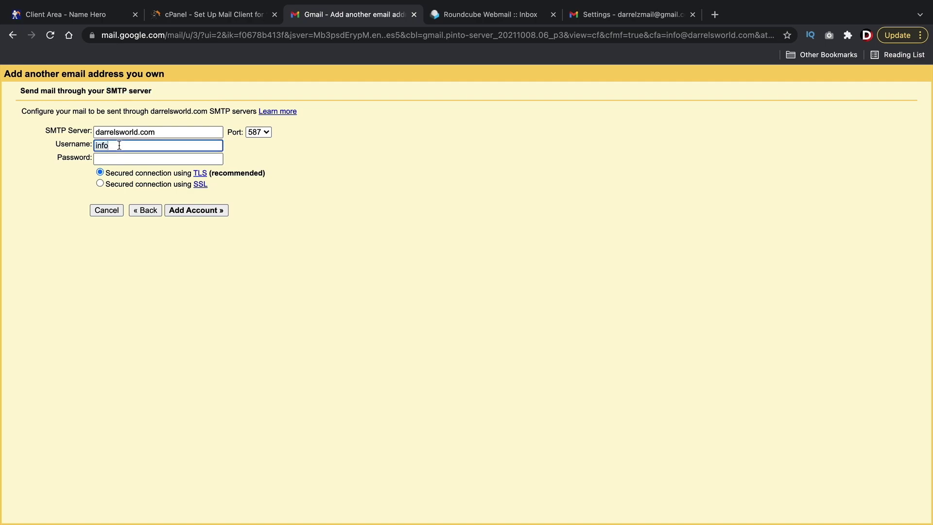
pyautogui.rightClick(122, 152)
pyautogui.click(156, 248)
# Set the SMTP server to mail.darrelsworld.com, copied from cPanel's non-SSL outgoing server.
pyautogui.click(240, 16)
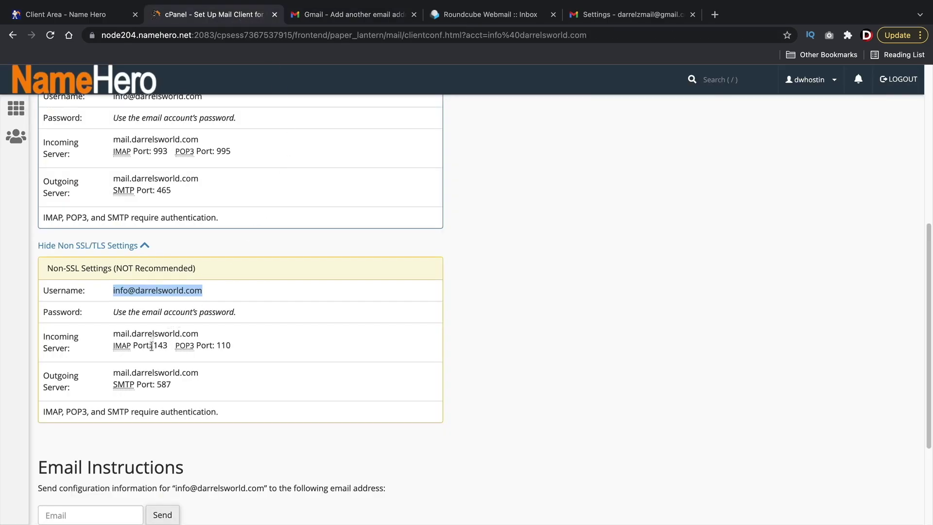
pyautogui.moveTo(200, 373); pyautogui.dragTo(113, 371)
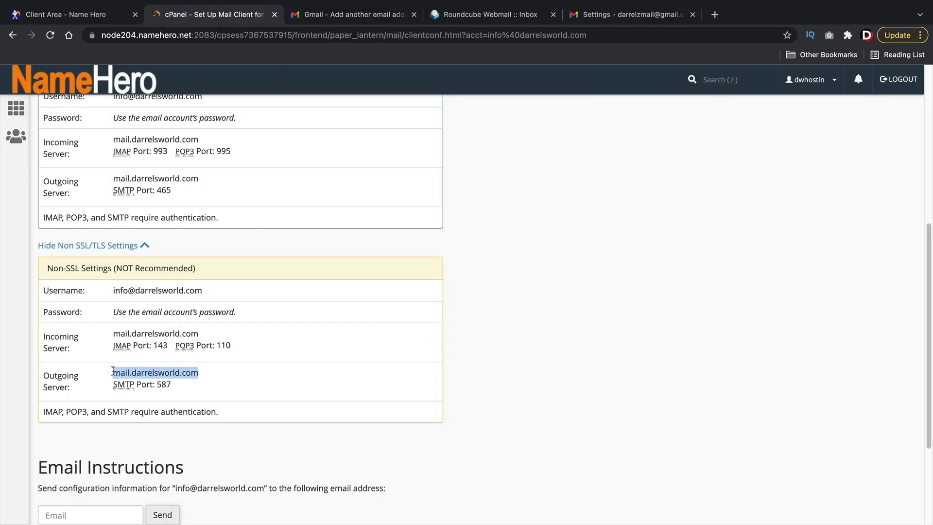
pyautogui.rightClick(129, 372)
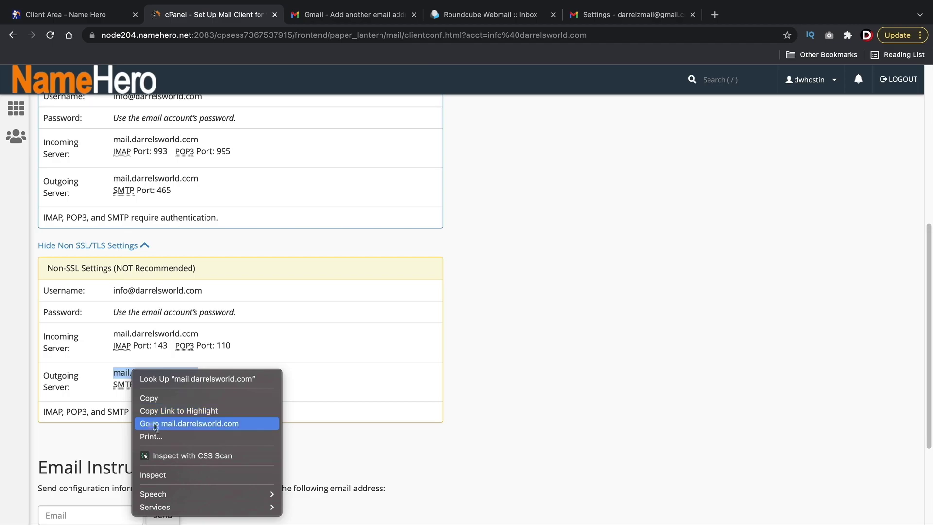
pyautogui.click(148, 397)
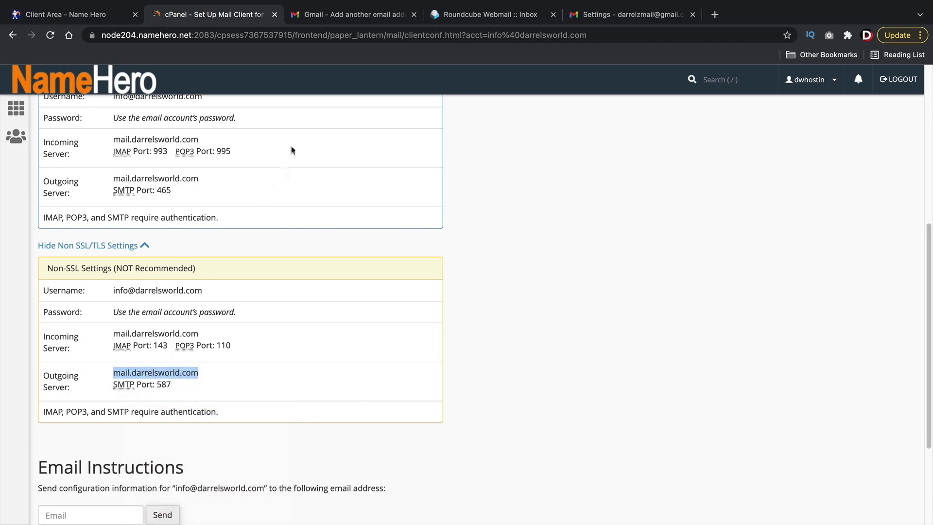
pyautogui.click(339, 10)
pyautogui.doubleClick(118, 132)
pyautogui.rightClick(116, 131)
pyautogui.press('Escape')
pyautogui.tripleClick(114, 132)
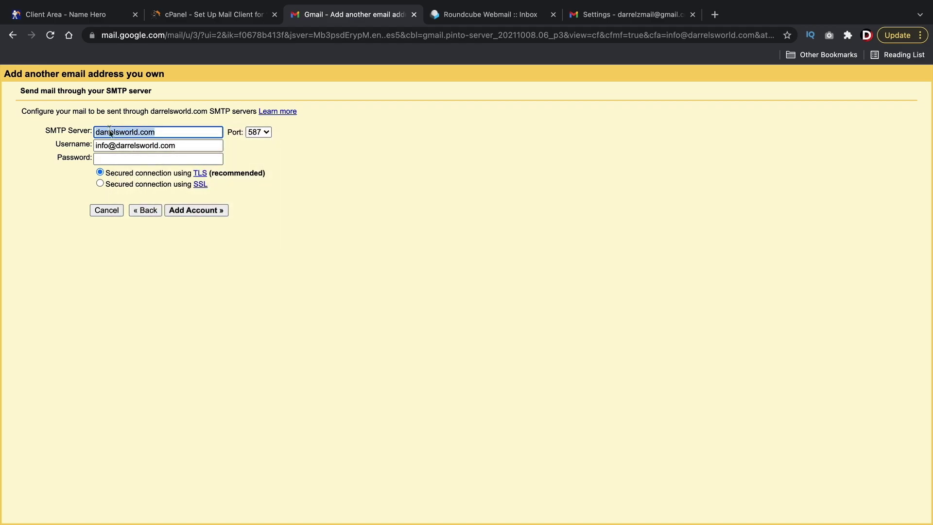
pyautogui.rightClick(113, 128)
pyautogui.click(128, 233)
# Enter the account password and submit the SMTP settings with Add Account.
pyautogui.click(224, 22)
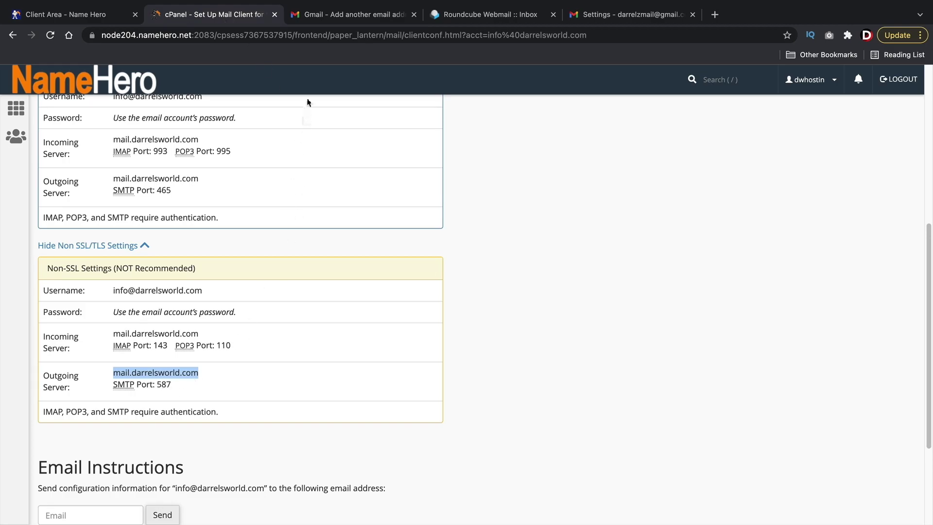
pyautogui.click(331, 15)
pyautogui.click(111, 161)
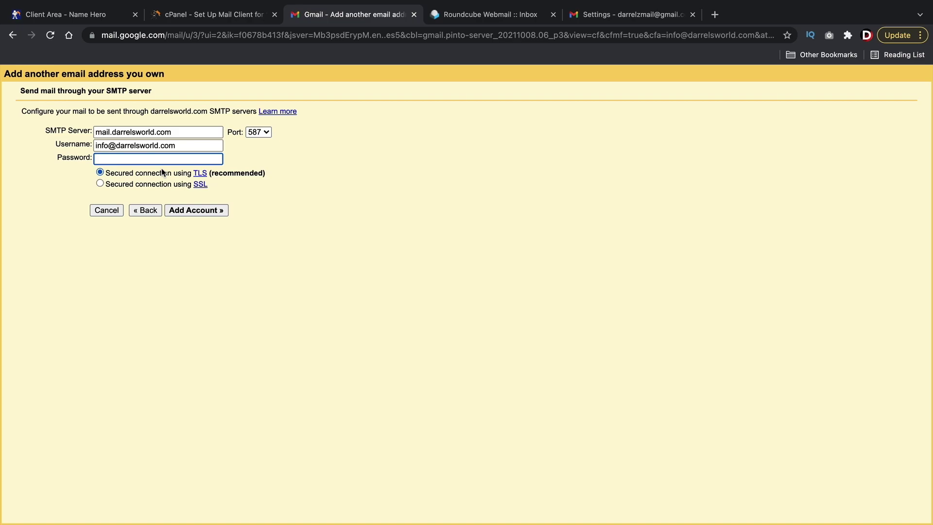
pyautogui.write('••')
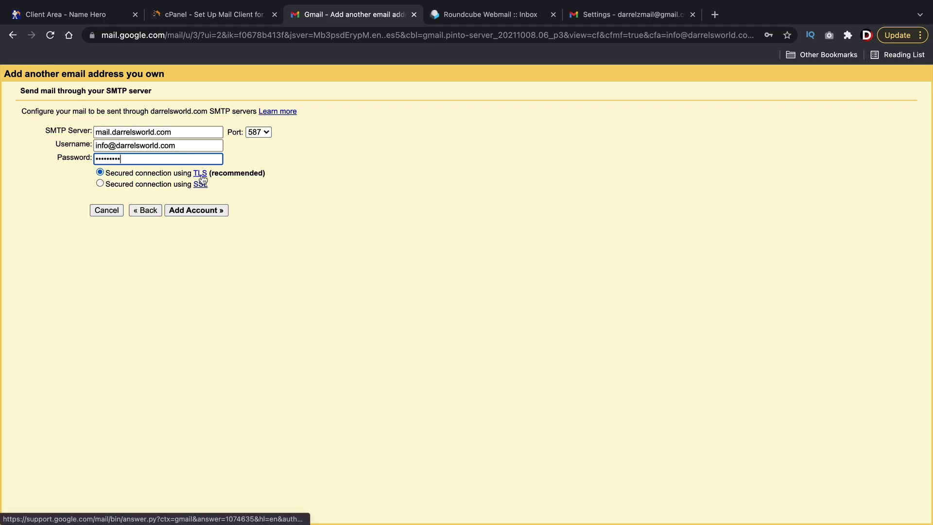
pyautogui.click(215, 18)
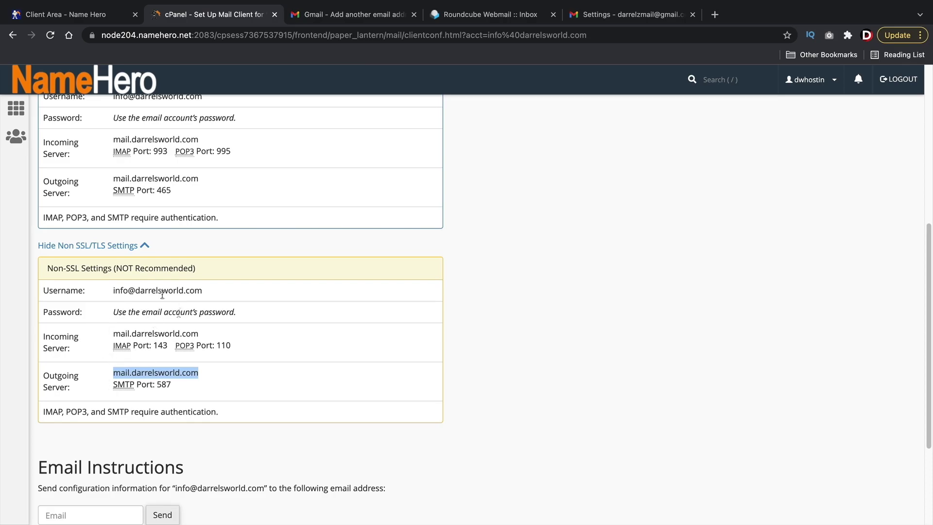
pyautogui.click(372, 15)
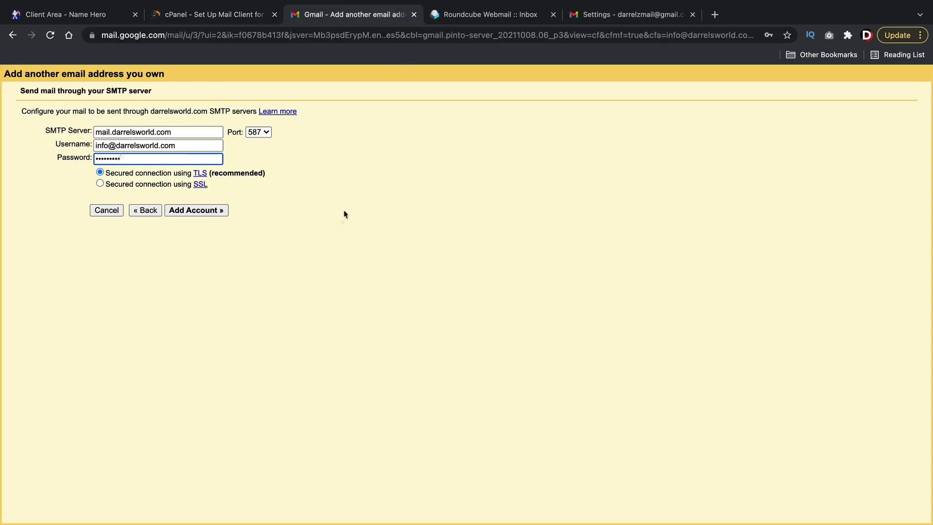
pyautogui.click(204, 214)
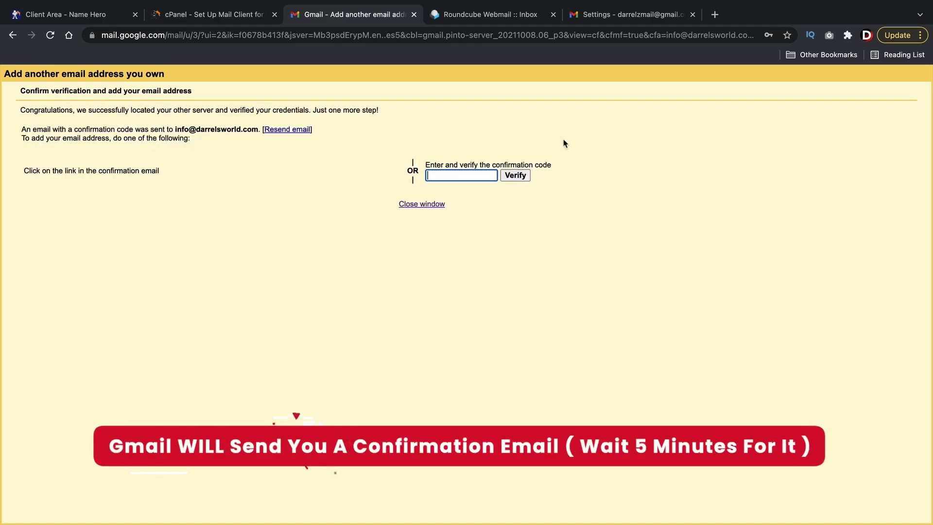
# Go back to the Gmail settings tab and open the Inbox to find the confirmation email.
pyautogui.click(627, 14)
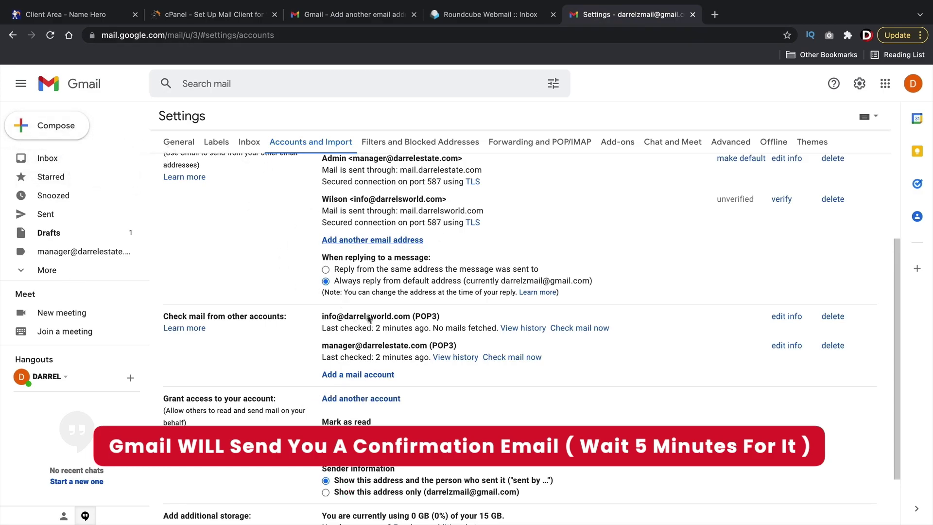
pyautogui.click(49, 161)
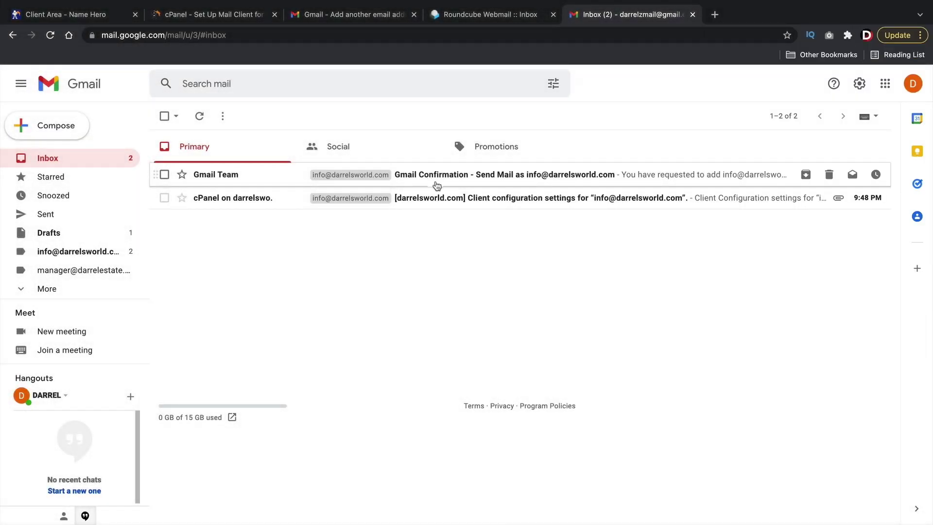
# Open the Gmail Confirmation email and copy its confirmation code.
pyautogui.click(436, 178)
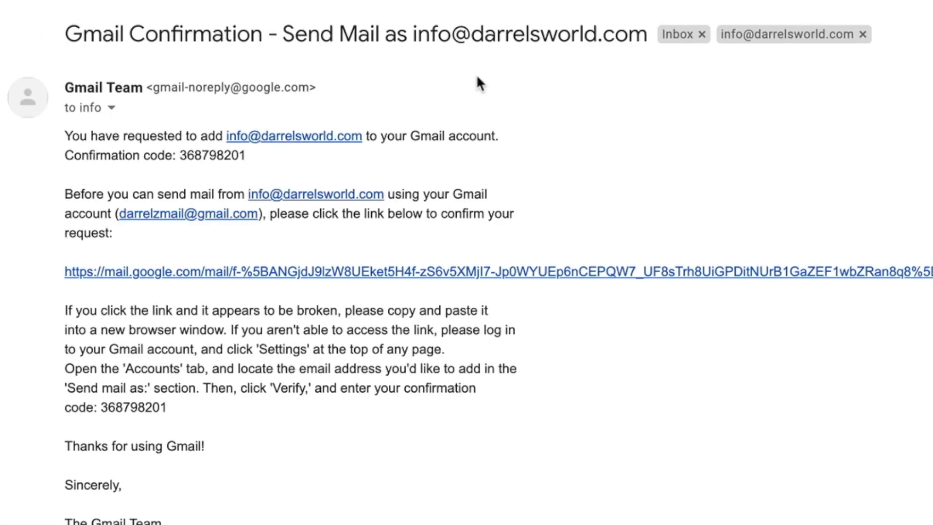
pyautogui.doubleClick(208, 148)
pyautogui.rightClick(207, 148)
pyautogui.click(246, 195)
pyautogui.rightClick(213, 153)
pyautogui.click(237, 196)
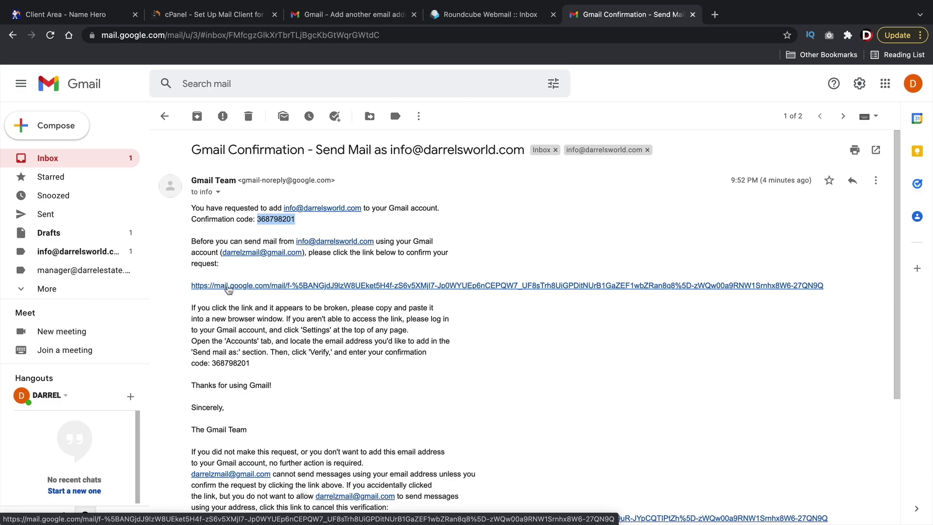
# Confirm via the emailed link, paste and verify the code, then return to the inbox.
pyautogui.click(686, 285)
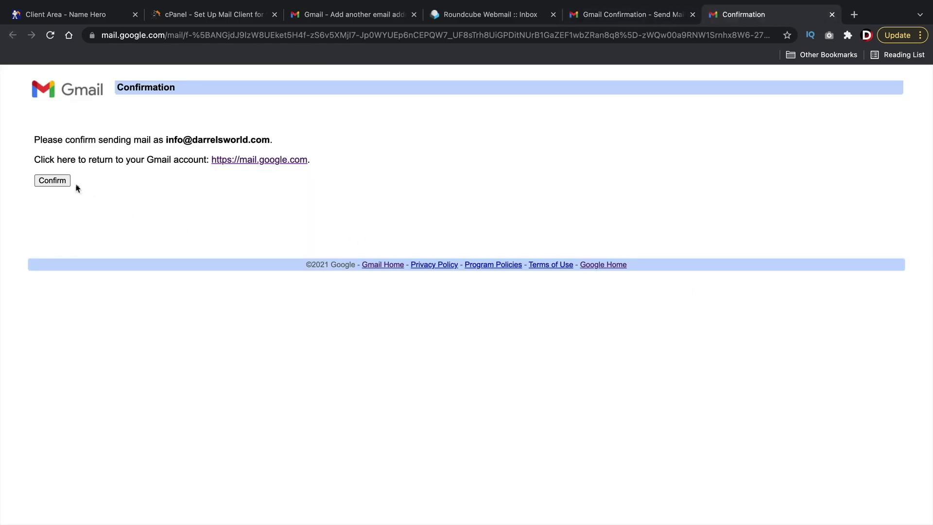
pyautogui.click(63, 182)
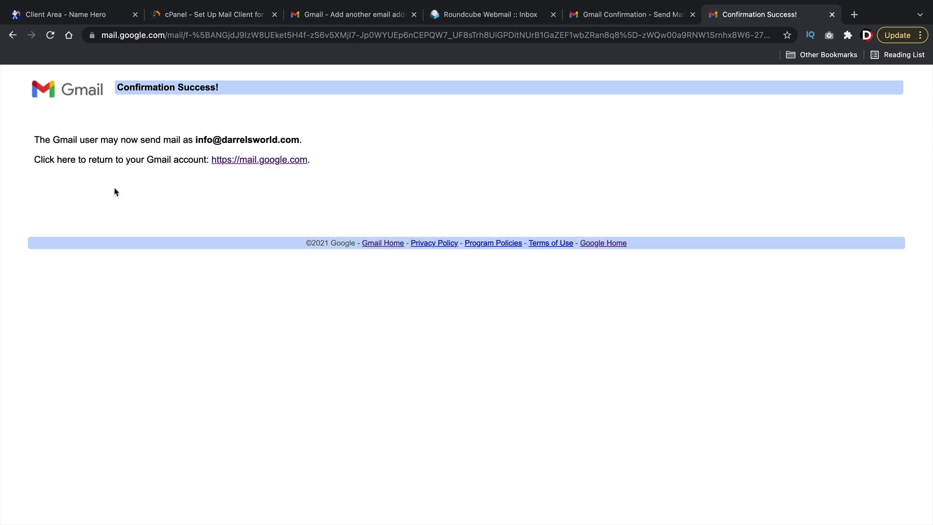
pyautogui.moveTo(196, 141); pyautogui.dragTo(305, 143)
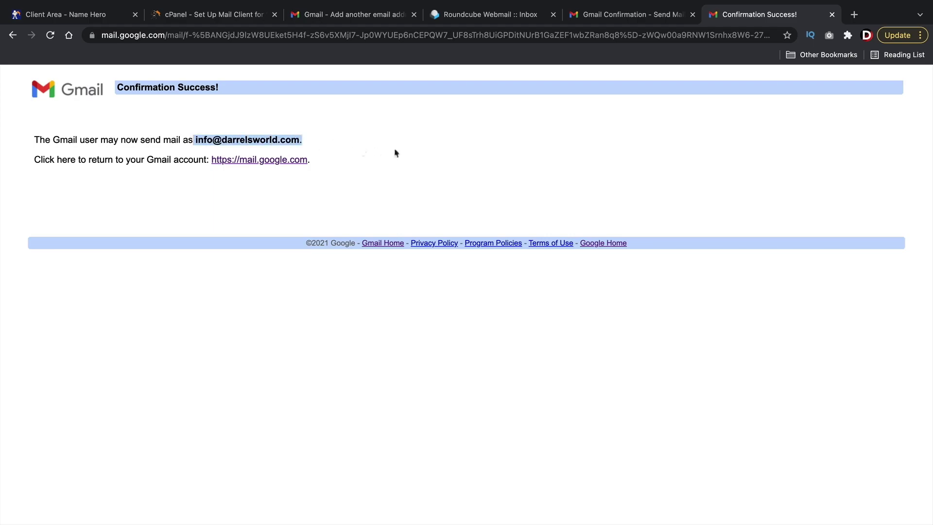
pyautogui.click(377, 18)
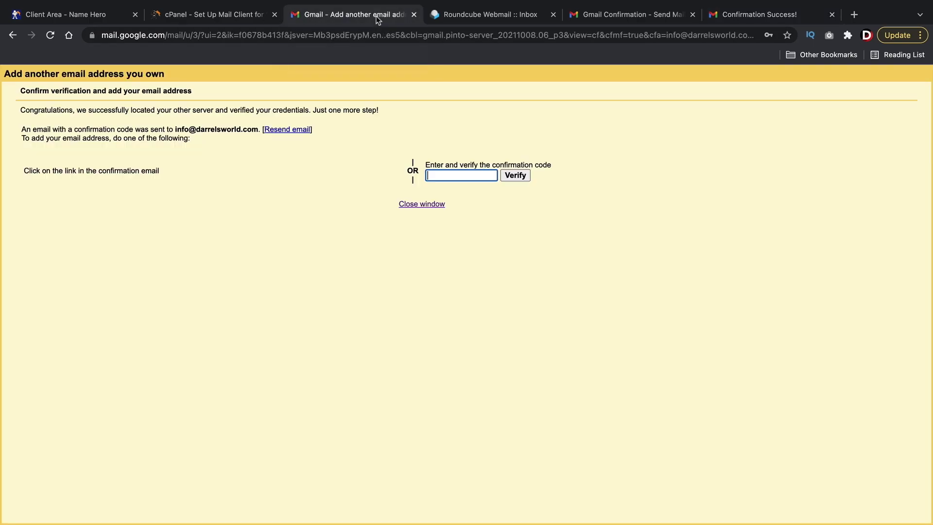
pyautogui.rightClick(436, 176)
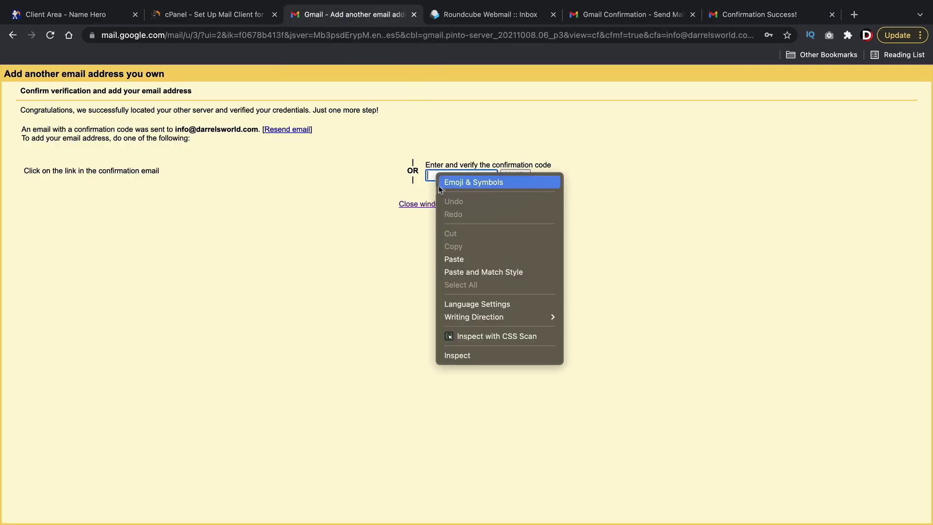
pyautogui.click(454, 257)
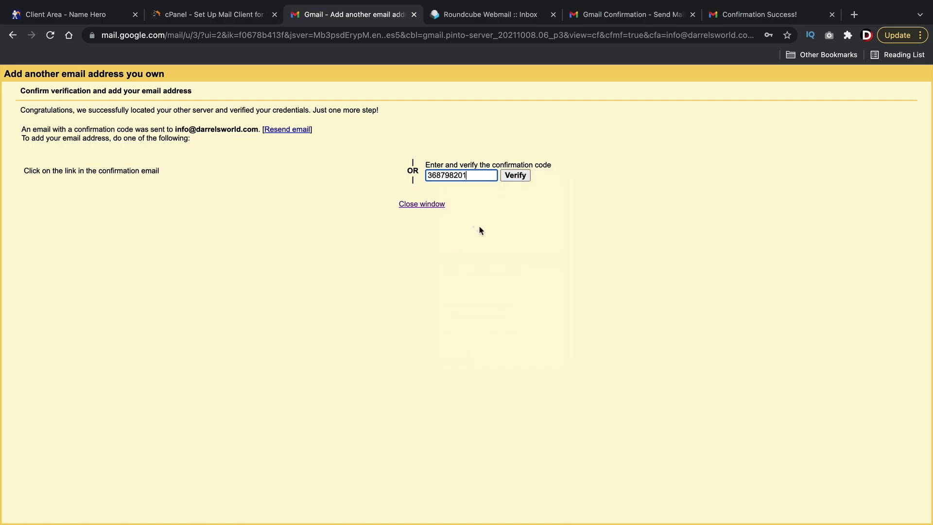
pyautogui.click(516, 175)
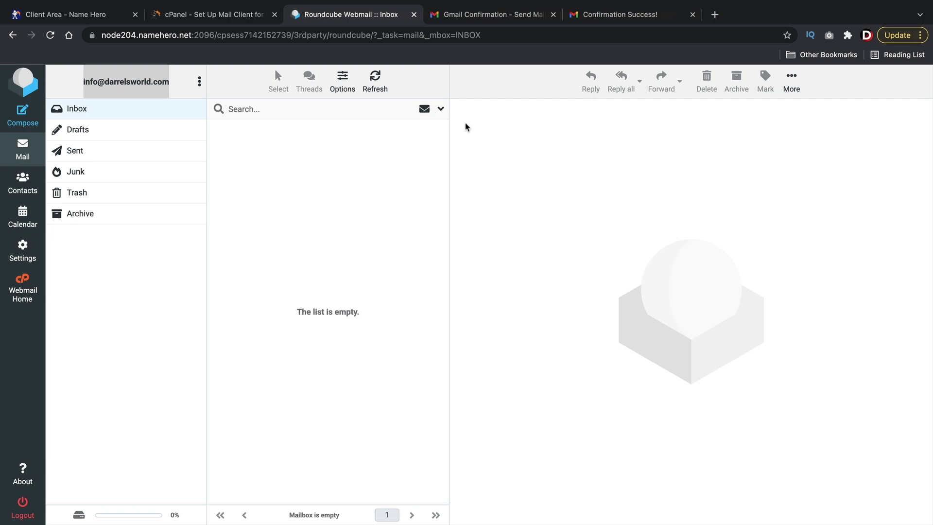
pyautogui.click(535, 14)
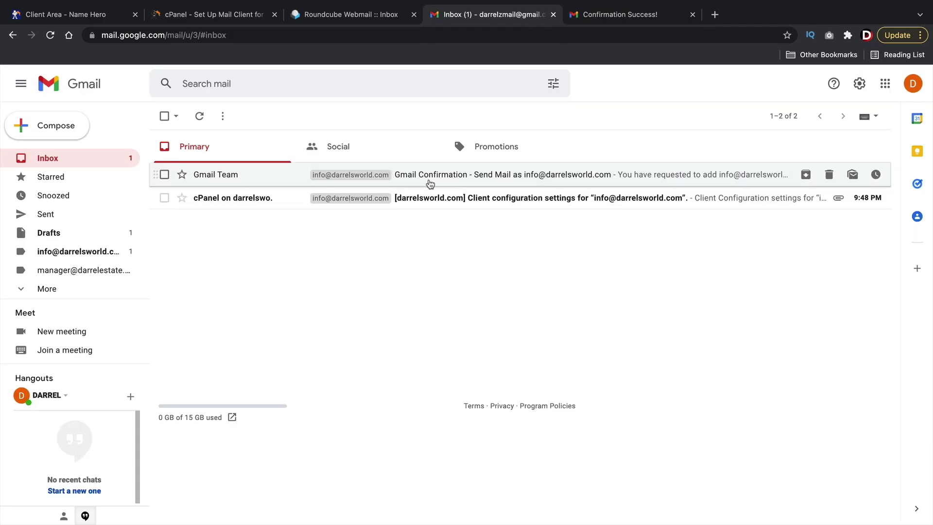
# Reopen the Gmail Confirmation email and its link, highlighting the address being confirmed.
pyautogui.click(610, 20)
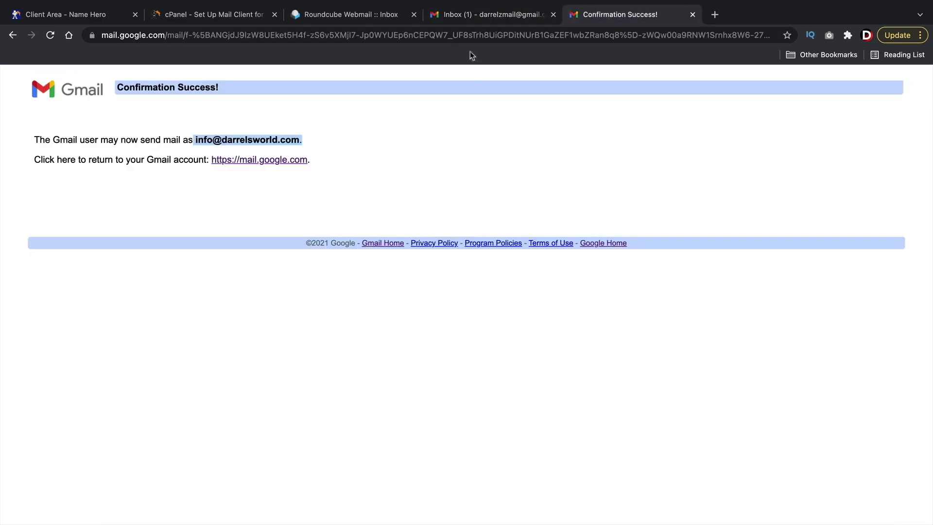
pyautogui.click(476, 20)
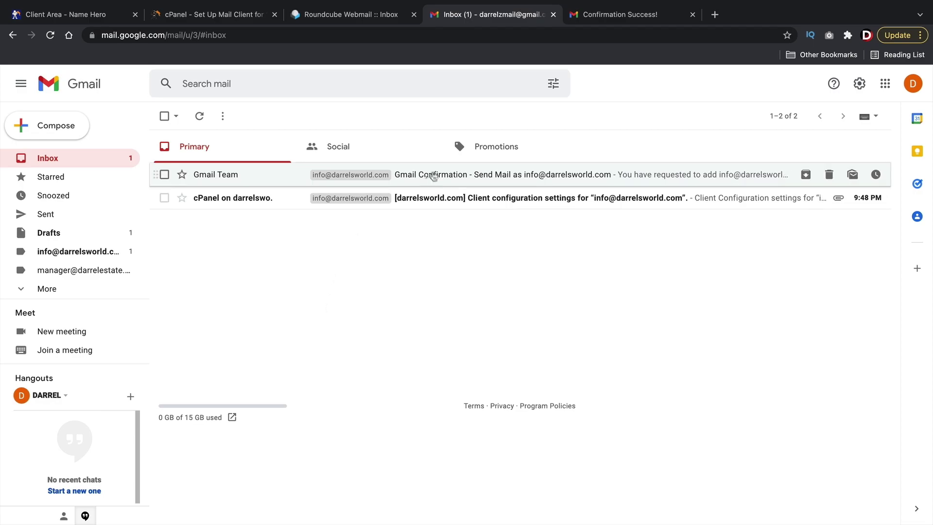
pyautogui.click(450, 178)
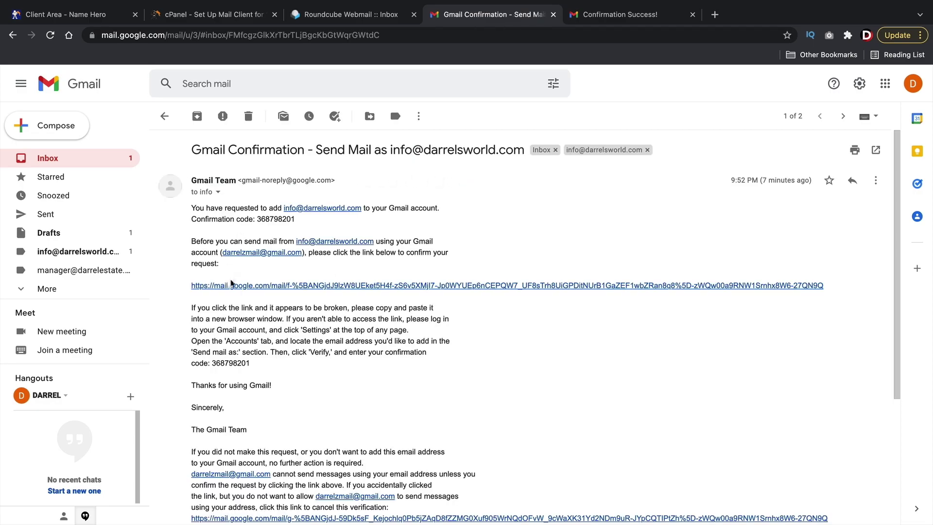
pyautogui.click(263, 286)
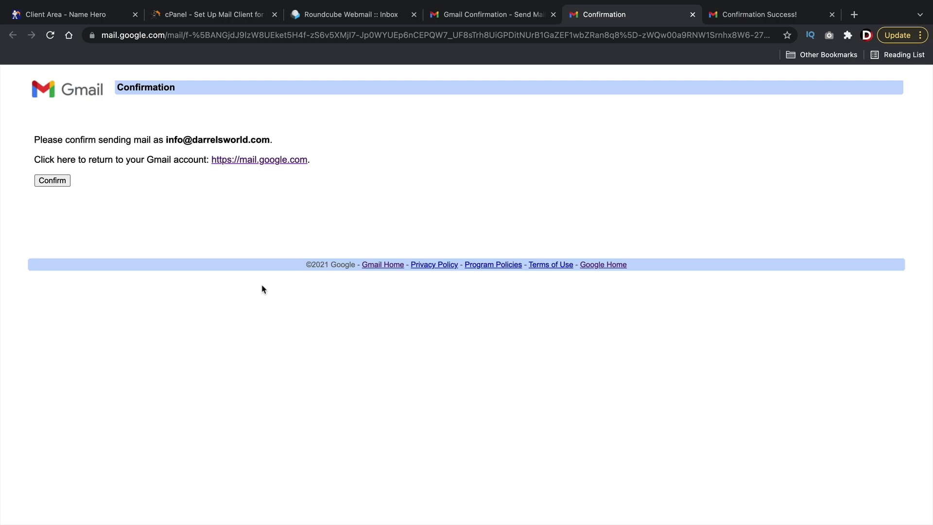
pyautogui.moveTo(163, 140); pyautogui.dragTo(262, 140)
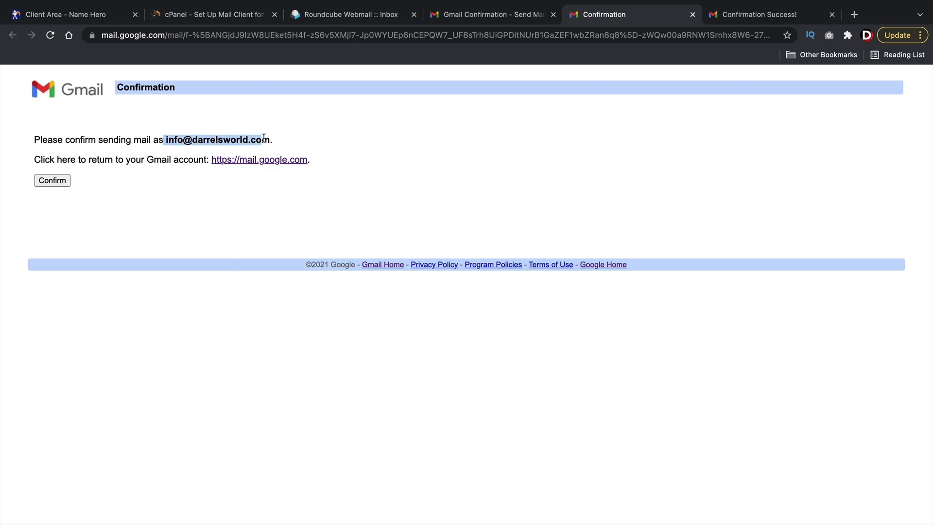
pyautogui.click(748, 21)
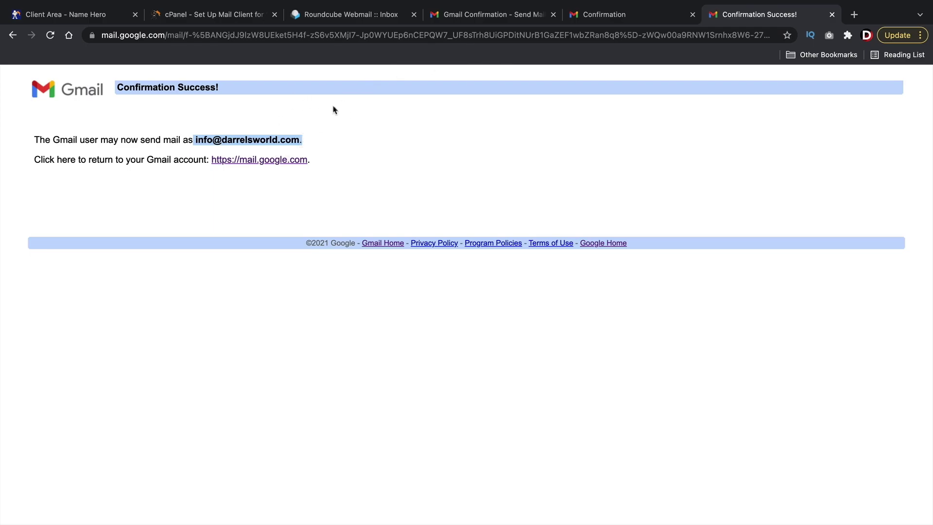
pyautogui.click(505, 13)
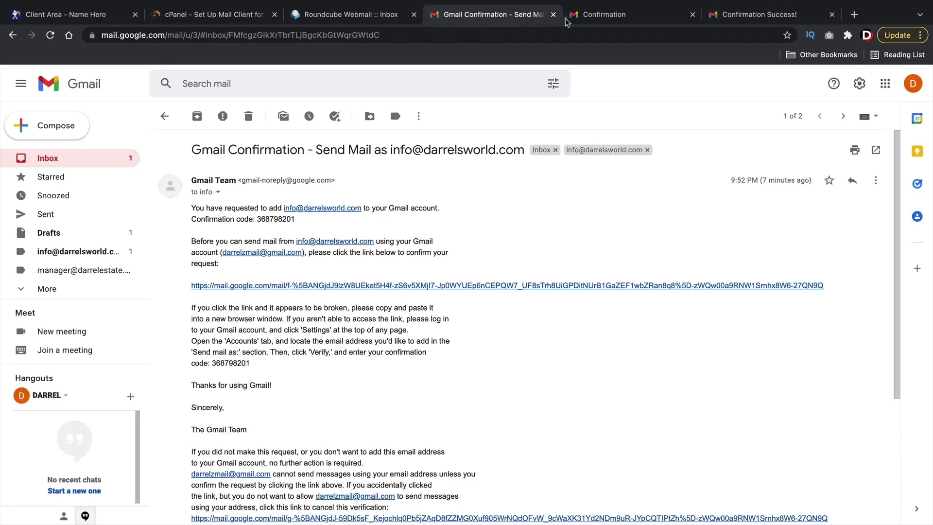
pyautogui.click(605, 20)
pyautogui.click(59, 181)
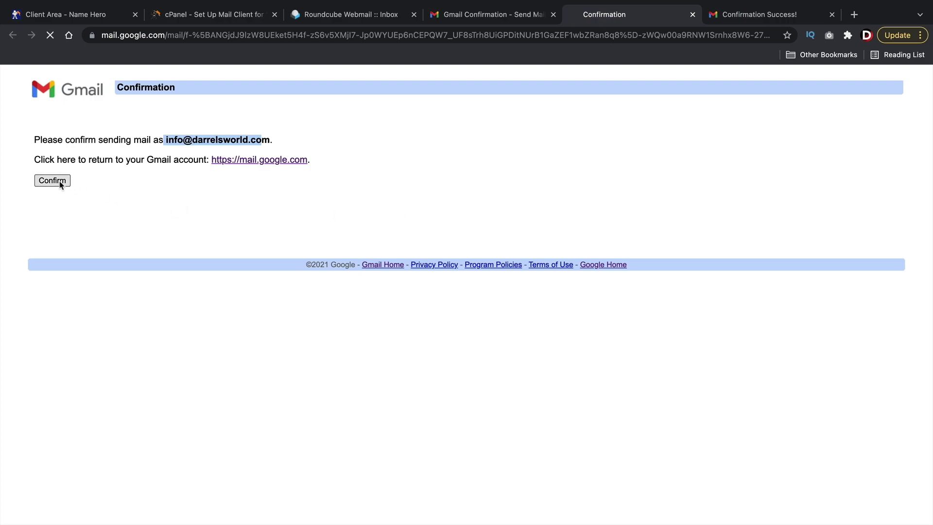
pyautogui.moveTo(108, 141); pyautogui.dragTo(317, 146)
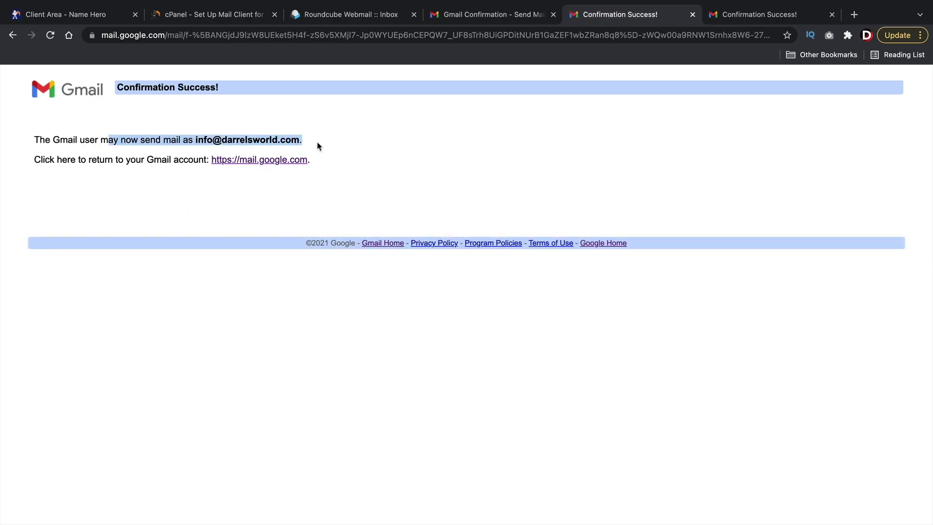
pyautogui.click(463, 20)
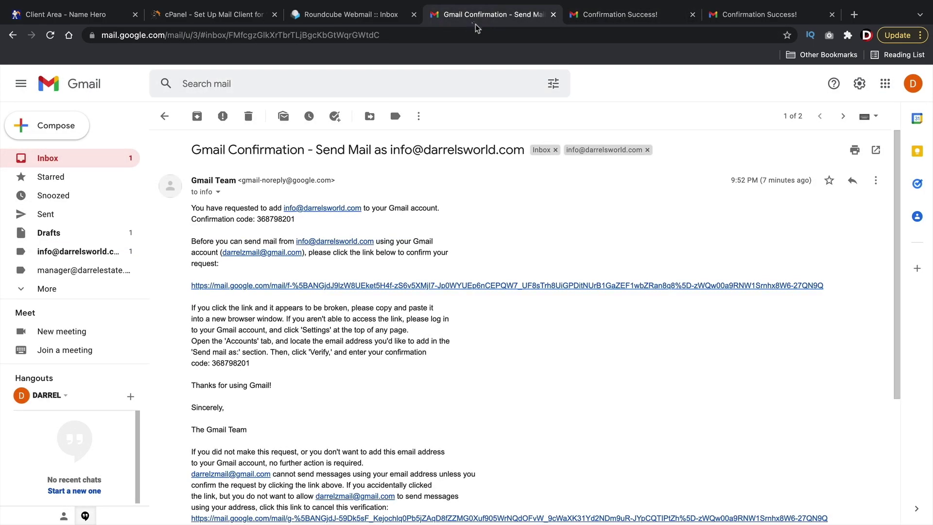
pyautogui.click(87, 161)
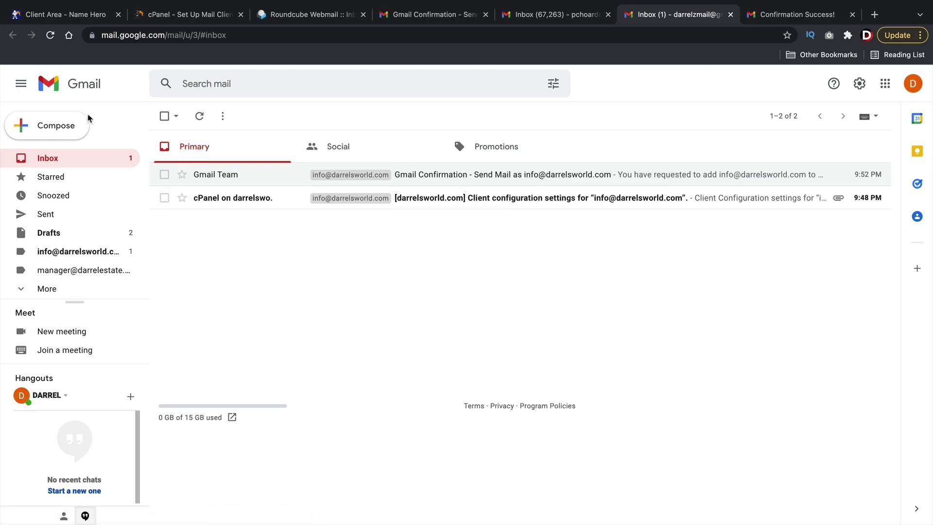
pyautogui.click(49, 125)
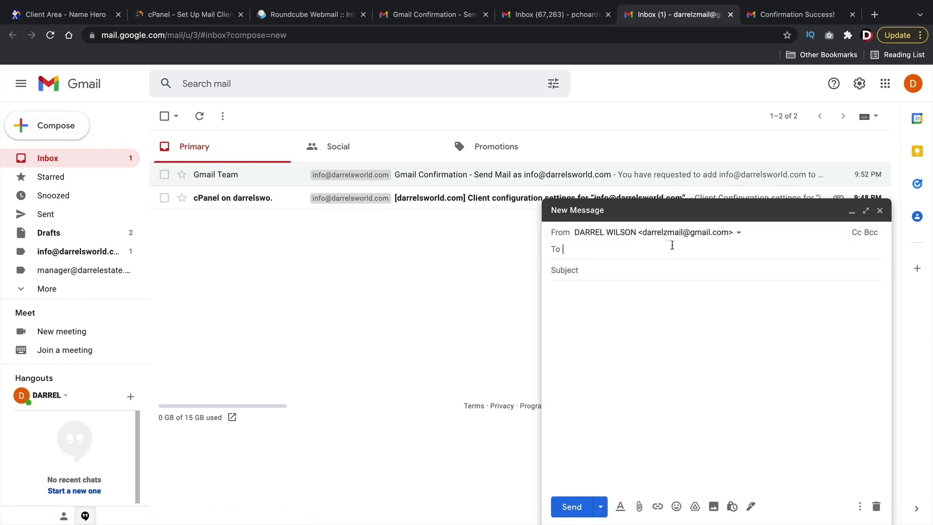
pyautogui.click(739, 232)
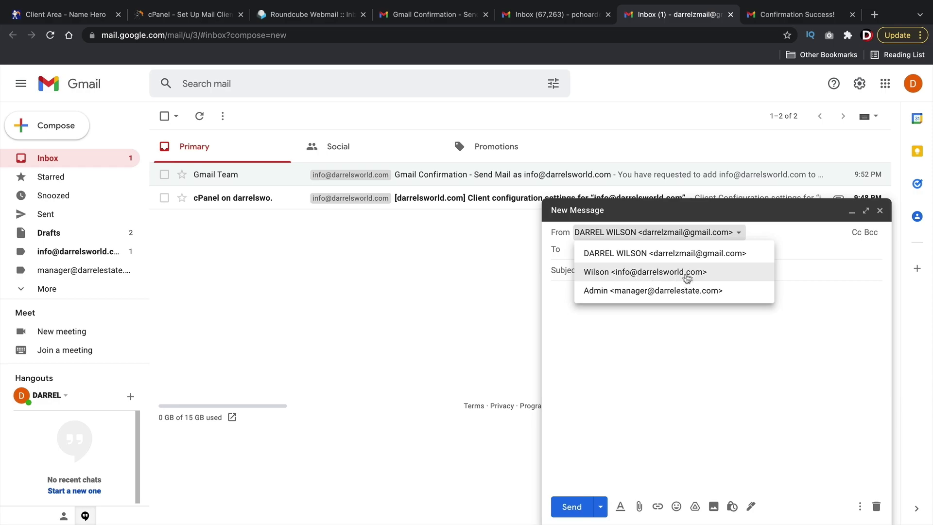
pyautogui.click(600, 272)
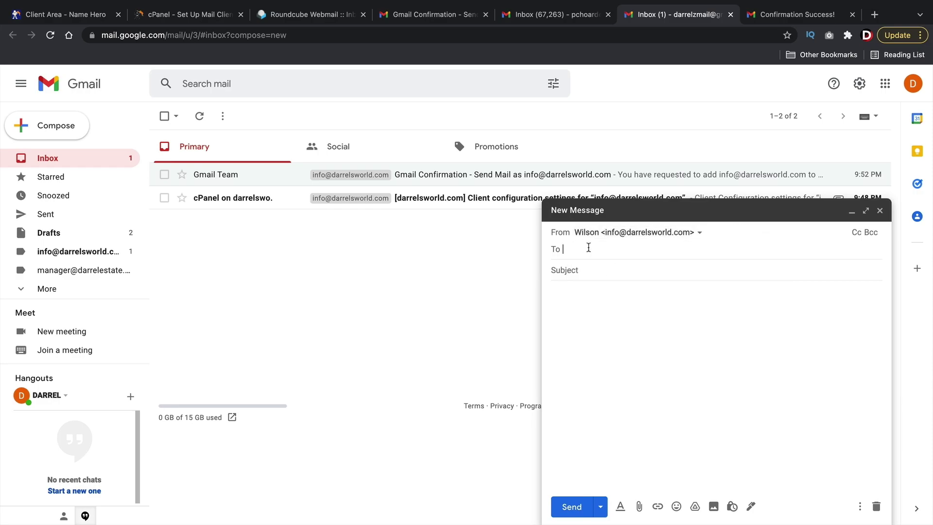
pyautogui.write('DARRE')
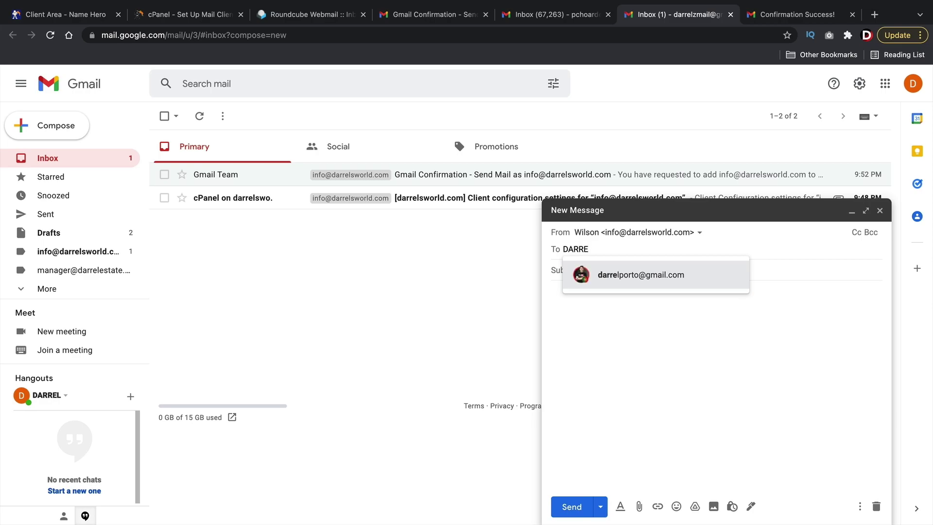
pyautogui.click(615, 280)
# Enter TEST as the subject and body and send the email.
pyautogui.click(613, 270)
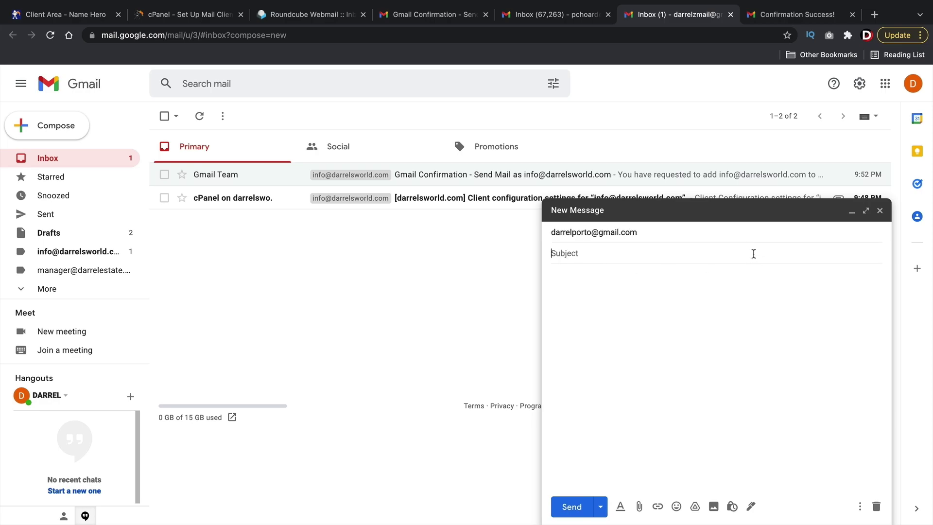
pyautogui.write('te')
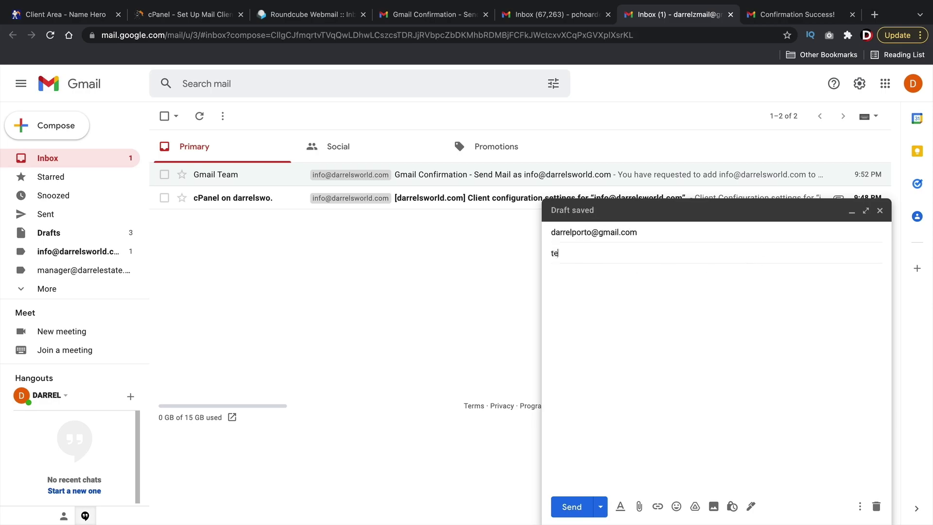
pyautogui.write('s')
pyautogui.press('BackSpace')
pyautogui.press('BackSpace')
pyautogui.press('BackSpace')
pyautogui.write('TEST')
pyautogui.press('Tab')
pyautogui.write('TES')
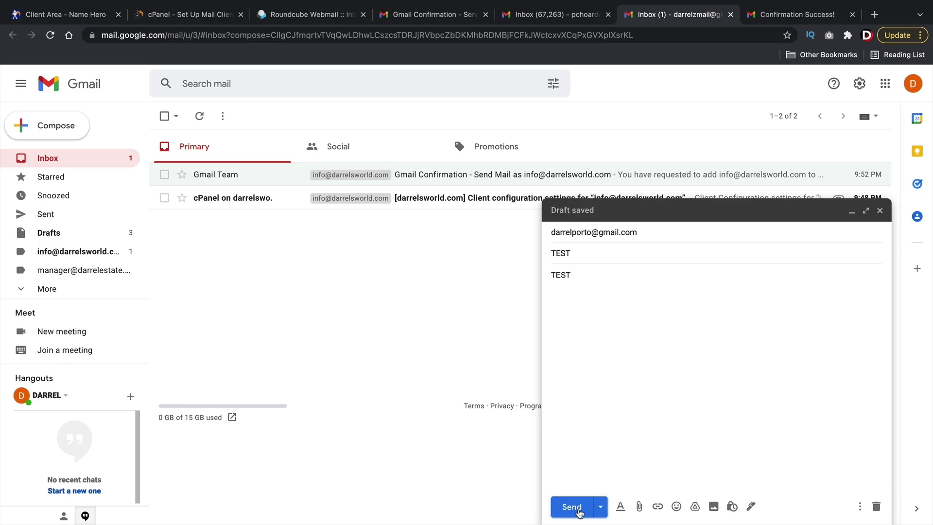
pyautogui.click(572, 507)
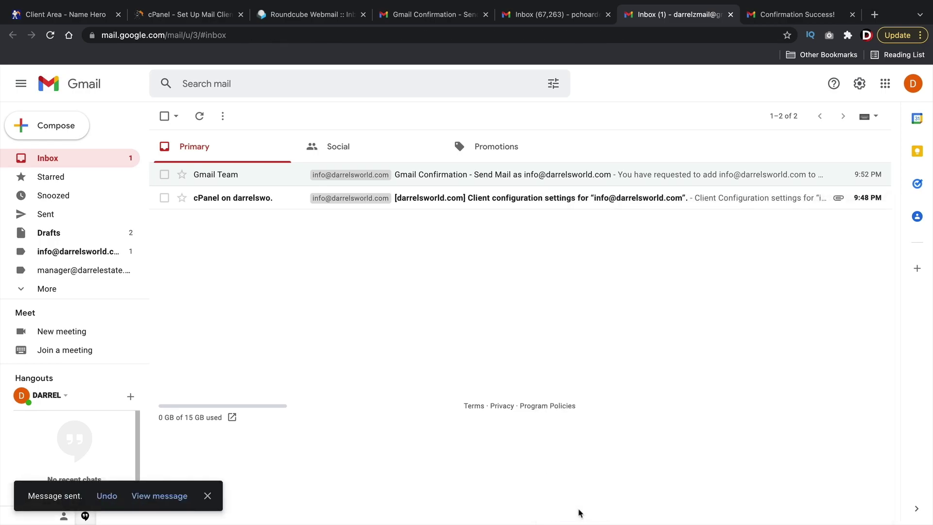
# Check the empty Roundcube domain Inbox, then view the recipient's Gmail inbox with the TEST email.
pyautogui.click(78, 252)
pyautogui.click(47, 158)
pyautogui.moveTo(240, 204)
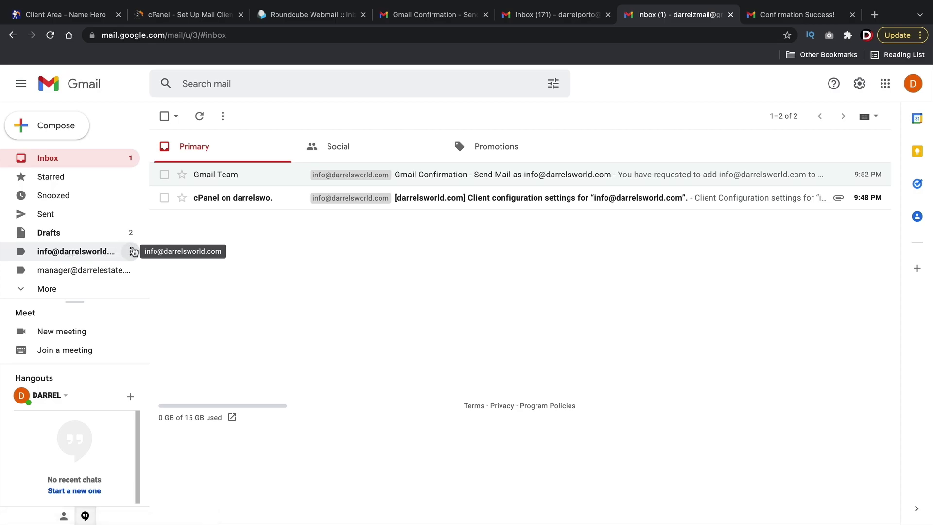
pyautogui.click(287, 16)
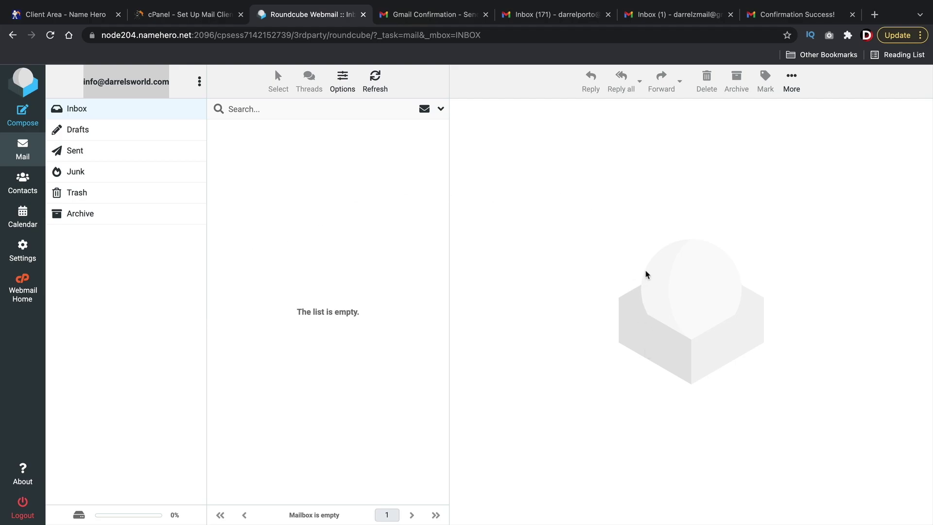
pyautogui.click(553, 16)
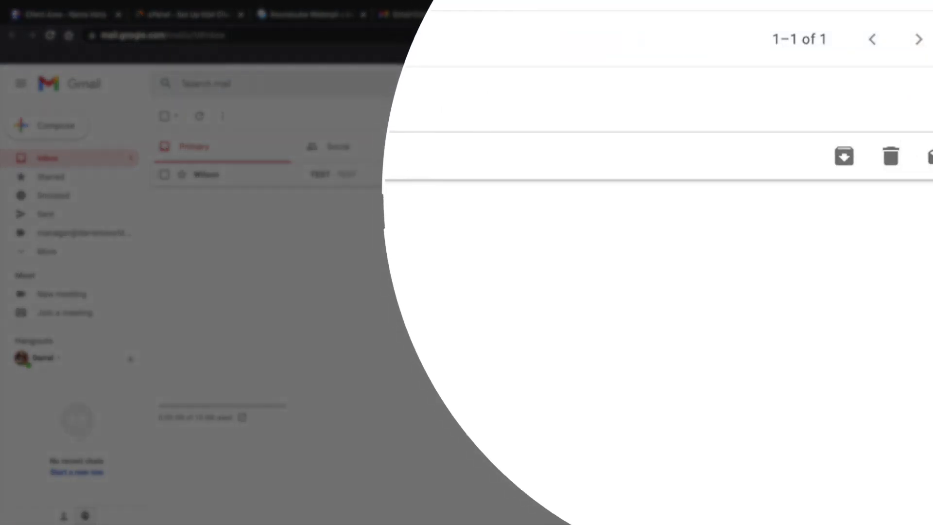
# Open the TEST email from the domain address in the recipient account.
pyautogui.click(498, 181)
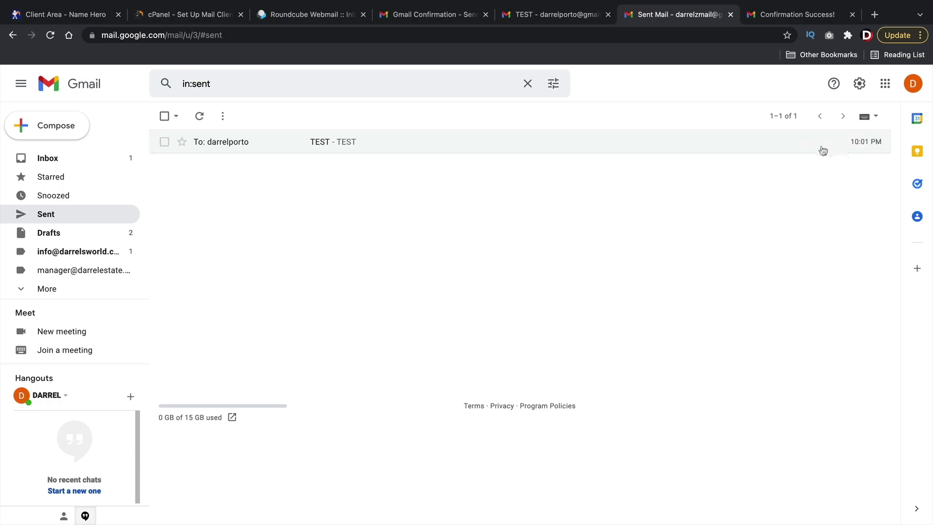
pyautogui.click(566, 15)
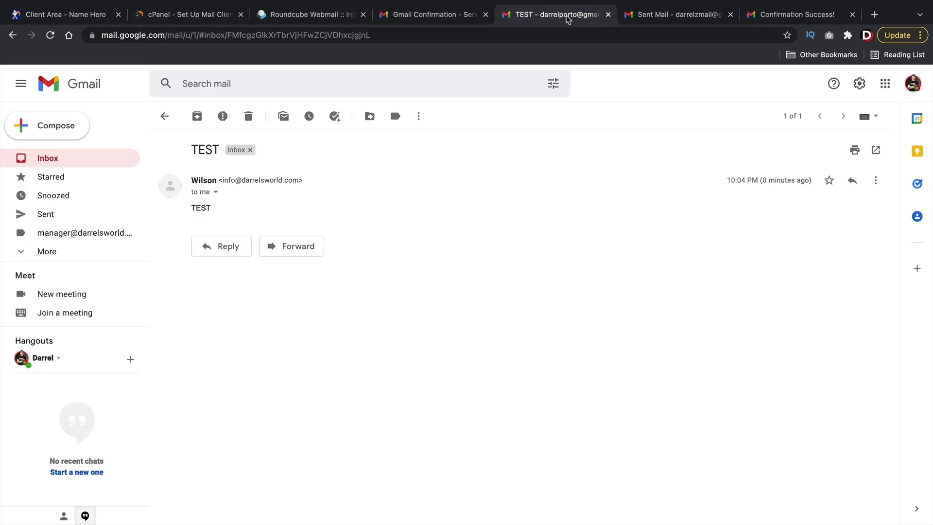
pyautogui.click(164, 116)
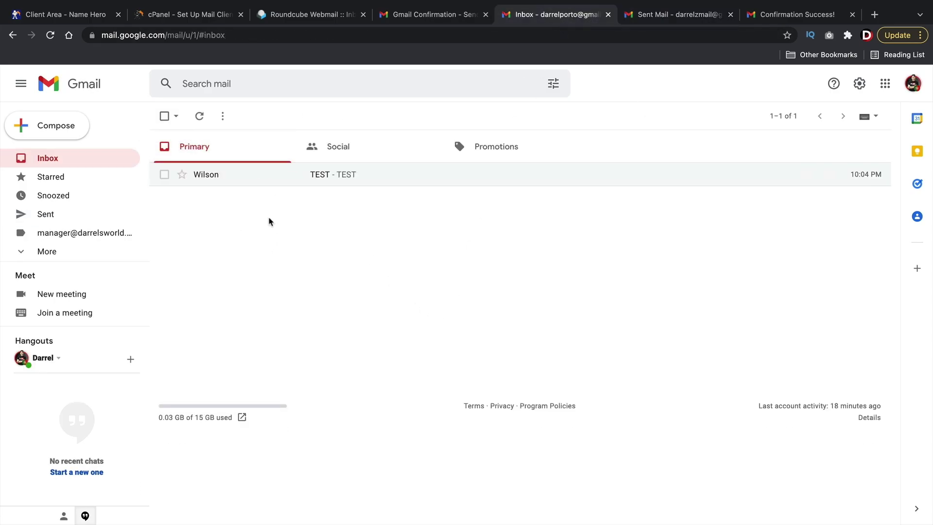
pyautogui.click(350, 177)
# Reply with 'HEY MAN WHATS UP!' and send it.
pyautogui.click(219, 249)
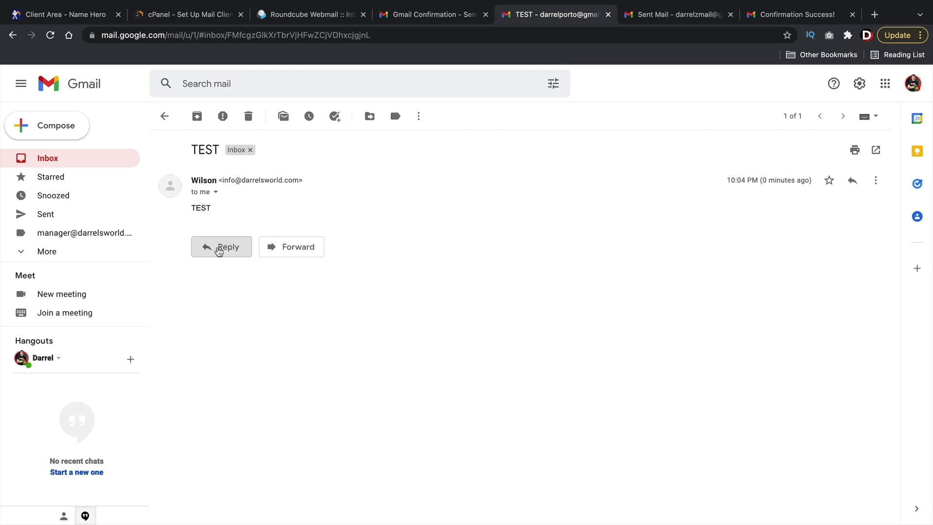
pyautogui.write('HEY MAN WHATS UP!')
pyautogui.click(224, 355)
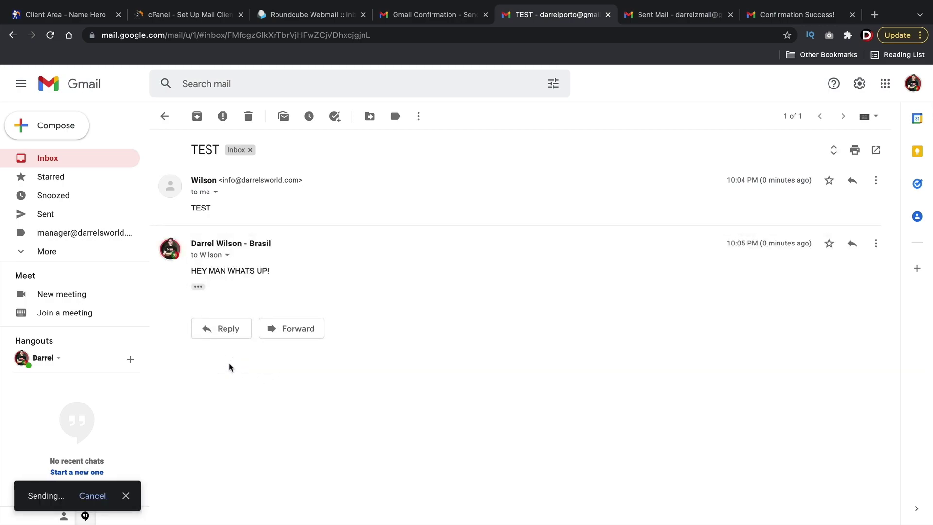
pyautogui.moveTo(271, 271); pyautogui.dragTo(190, 270)
pyautogui.click(232, 267)
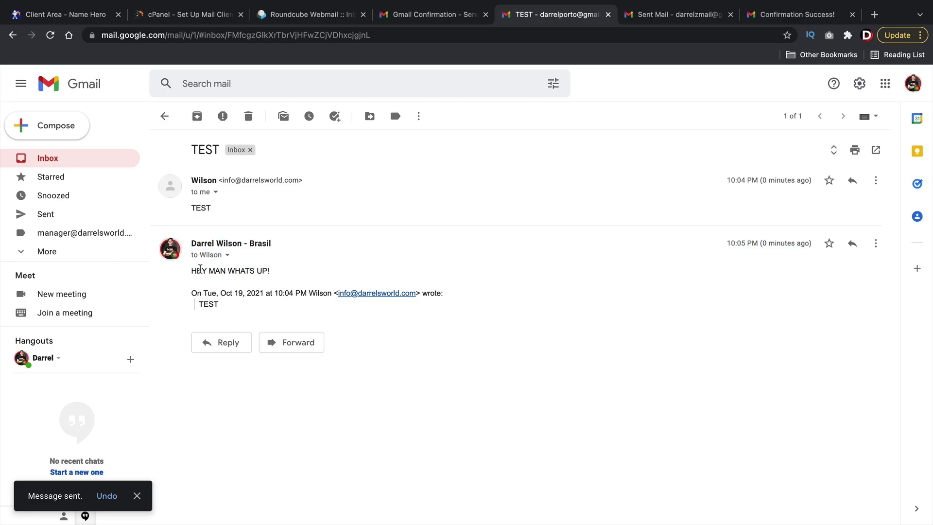
pyautogui.click(667, 14)
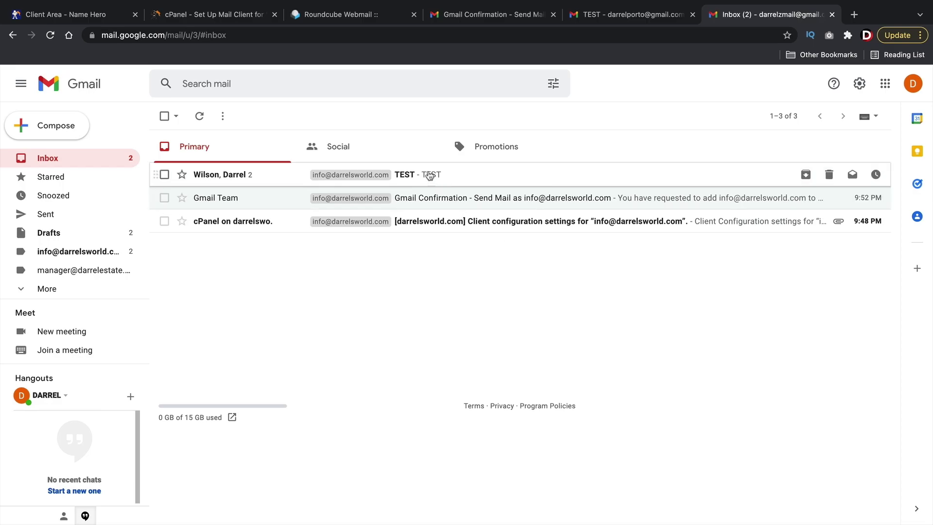
pyautogui.click(415, 176)
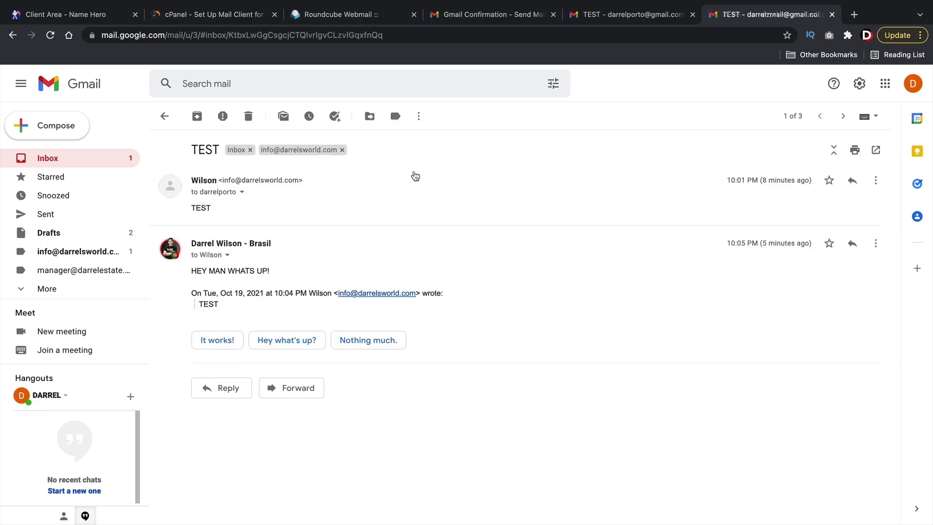
pyautogui.tripleClick(236, 243)
pyautogui.click(228, 255)
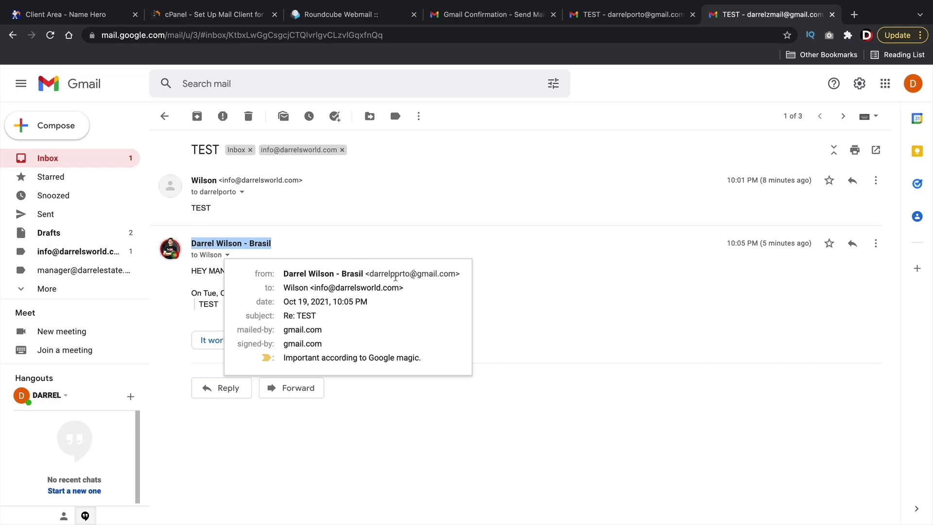
pyautogui.moveTo(314, 288); pyautogui.dragTo(351, 287)
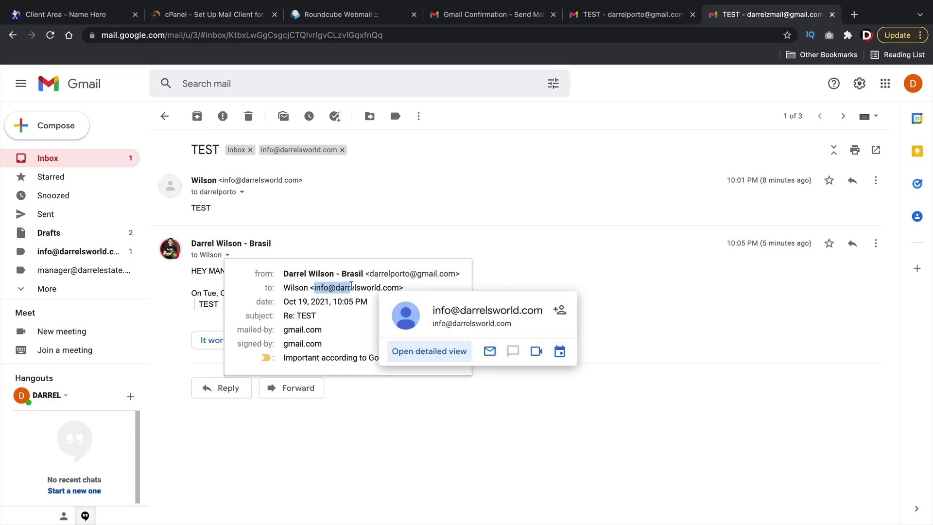
pyautogui.click(580, 266)
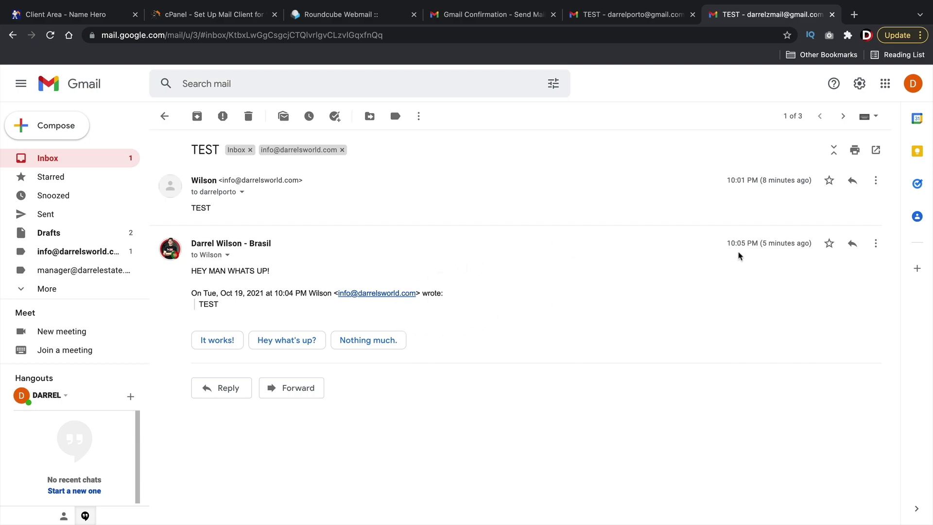
pyautogui.moveTo(761, 244); pyautogui.dragTo(809, 243)
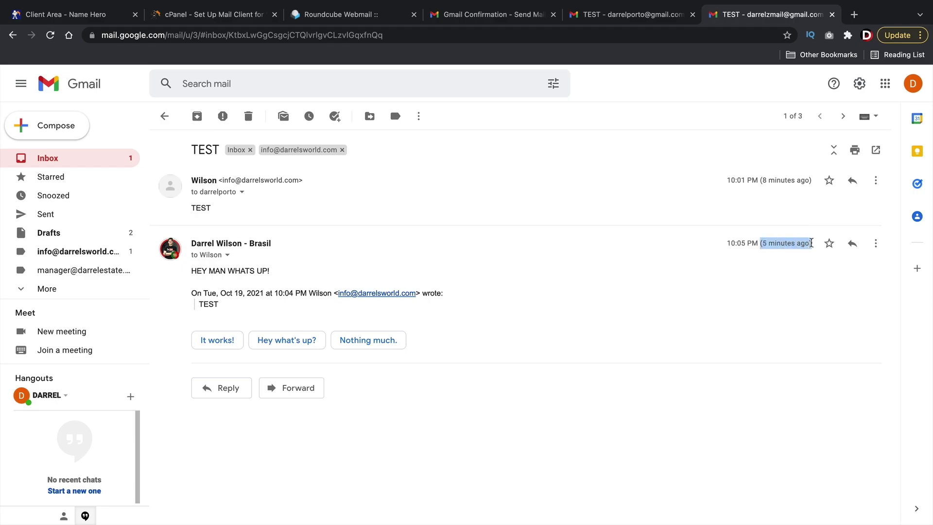
# Compare the reply's timestamp in both accounts, ending on the original account's inbox.
pyautogui.click(163, 116)
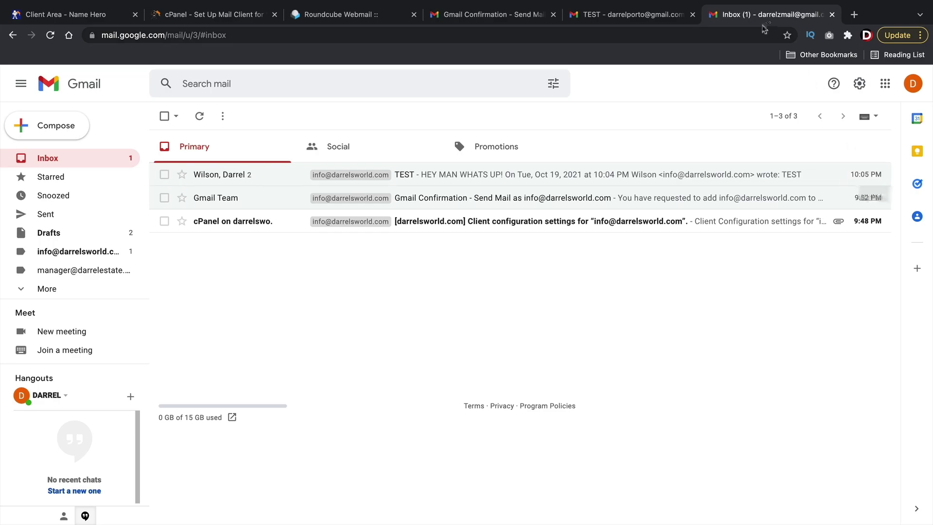
pyautogui.click(668, 16)
pyautogui.moveTo(728, 244); pyautogui.dragTo(812, 243)
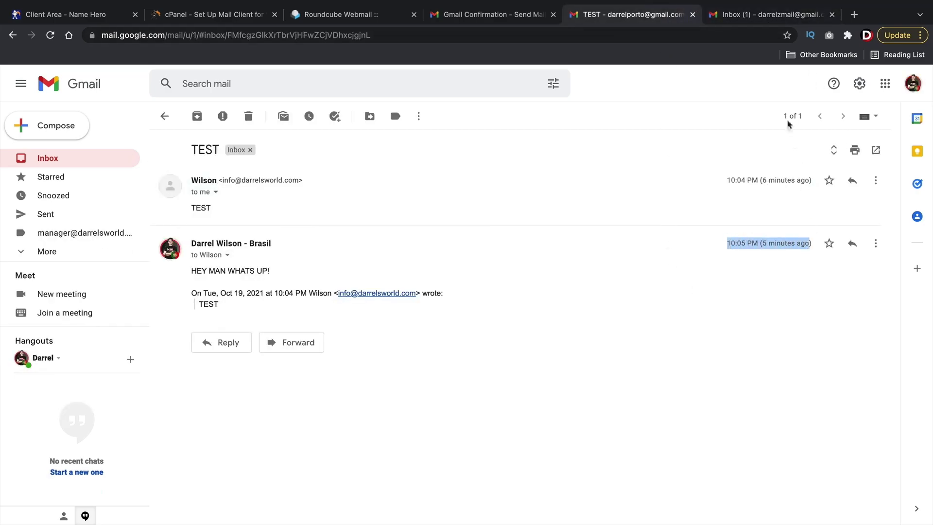
pyautogui.click(759, 16)
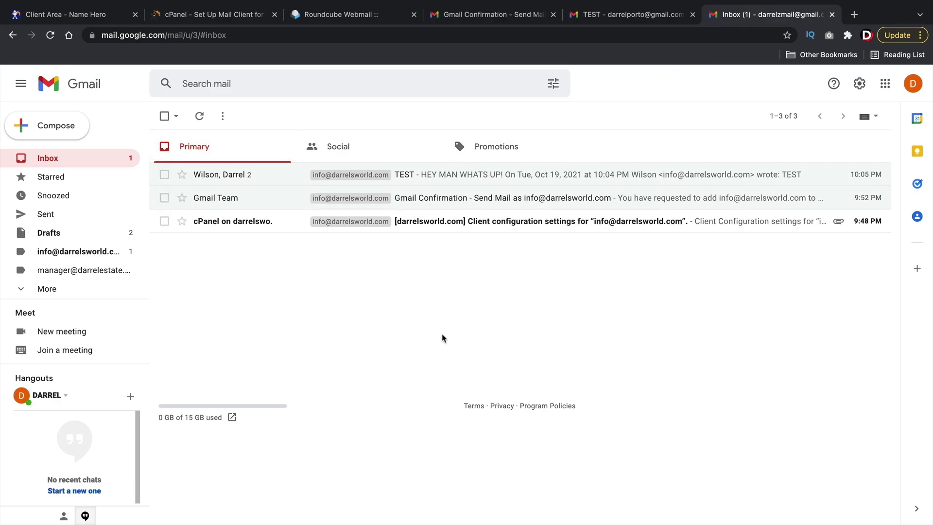